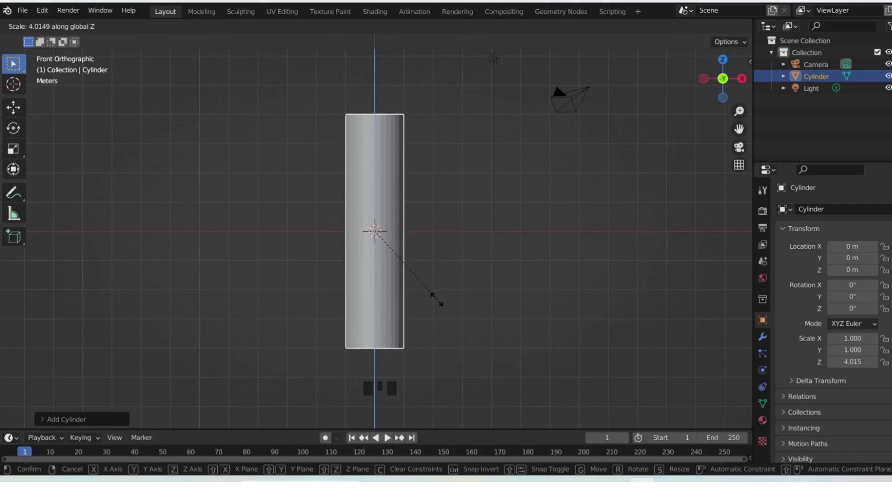
Step: Stretch the cylinder along the Z axis to a Z scale of about 4.015
click(438, 302)
scroll(436, 259, down, 1)
middle_drag(434, 286, 474, 311)
key(s)
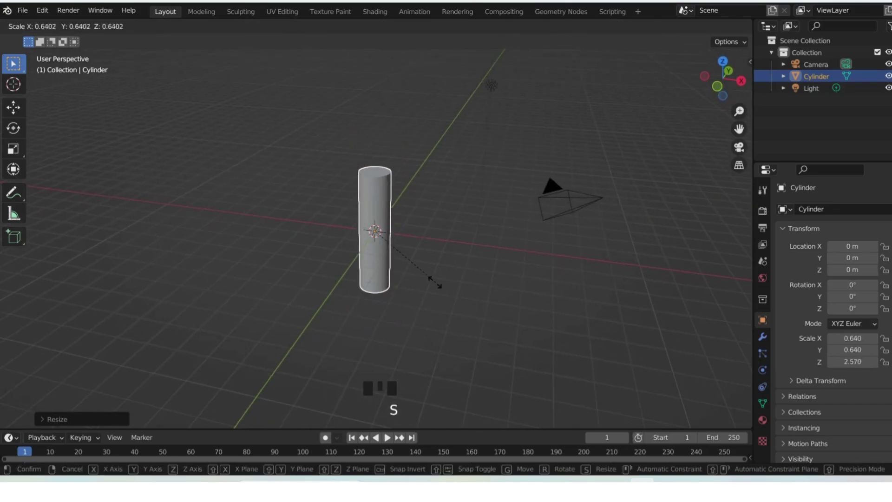
right_click(424, 275)
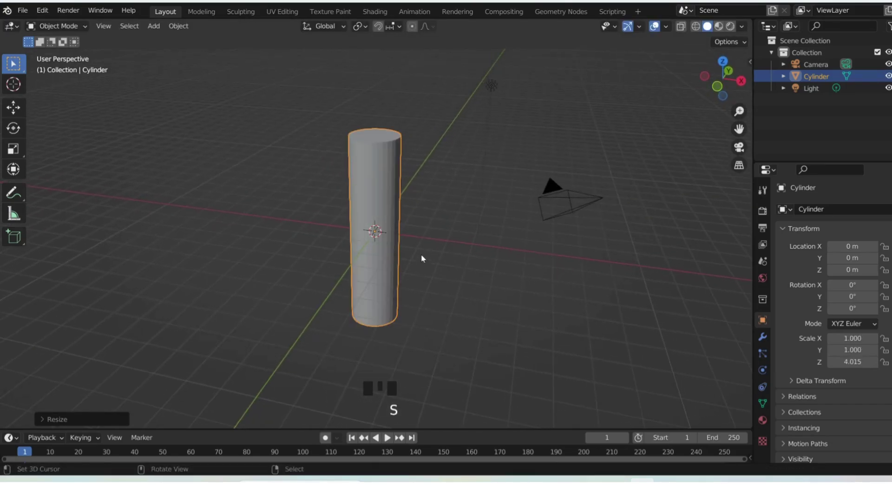
Step: From the front view, stretch the cylinder further along Z to a Z scale of about 10.84
key(grave)
click(344, 196)
key(s)
key(z)
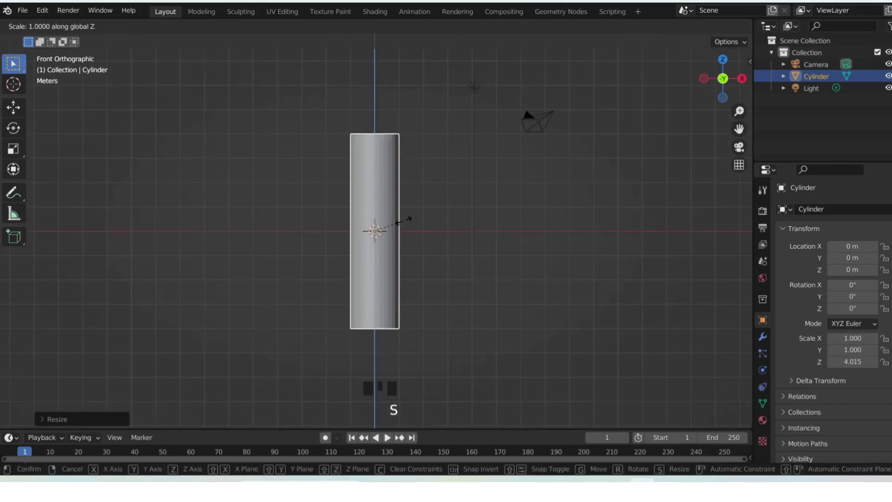
click(453, 274)
scroll(452, 269, down, 4)
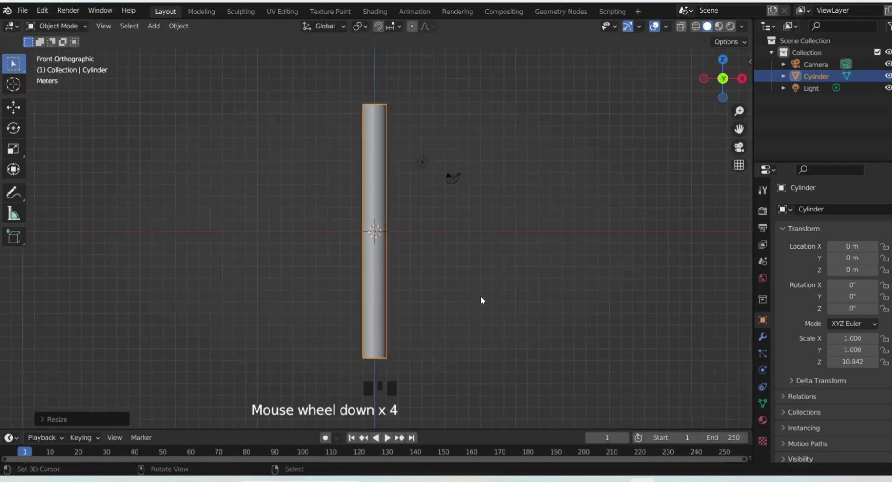
Step: Scale the whole cylinder down uniformly to about 0.346 in X and Y and 3.749 in Z
key(s)
click(412, 256)
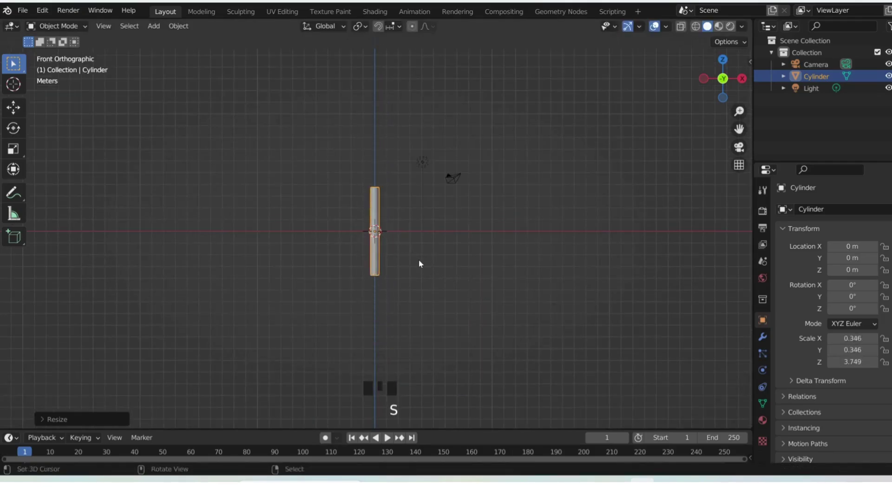
scroll(419, 264, up, 5)
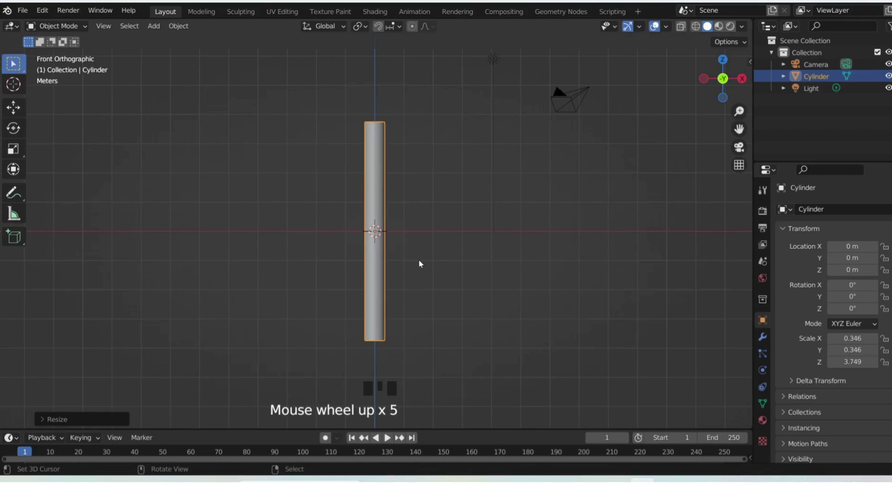
key(s)
key(z)
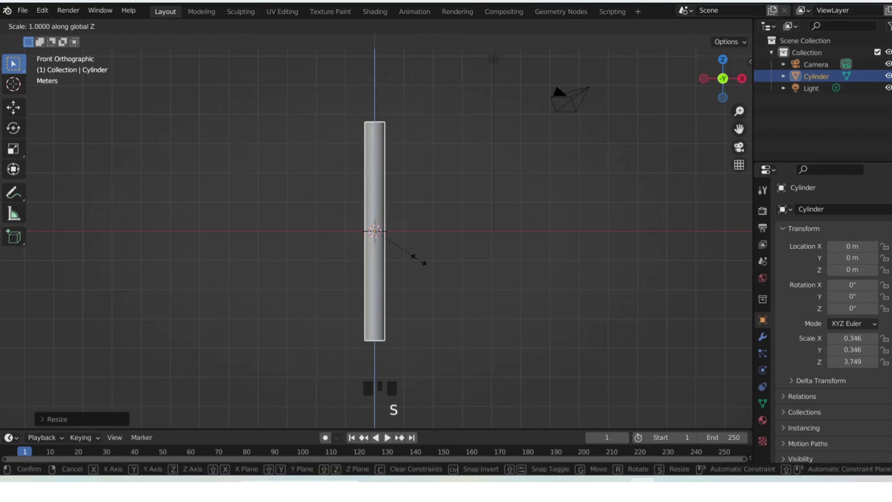
key(z)
click(418, 260)
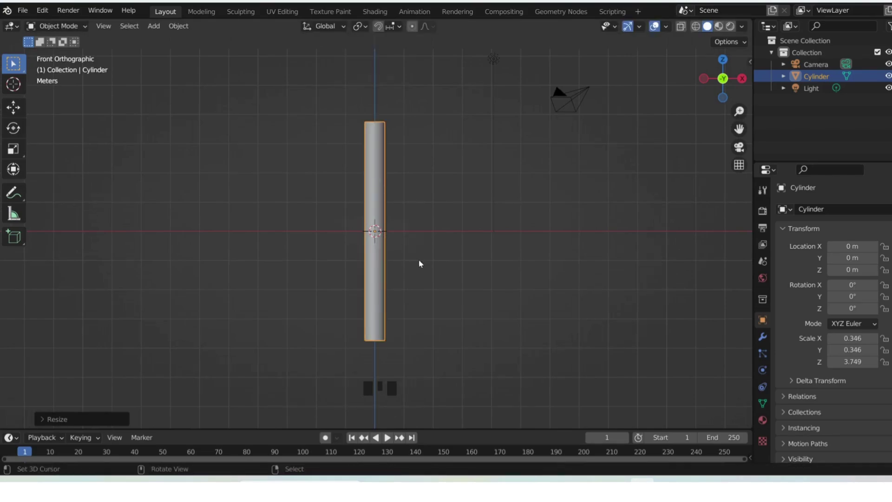
key(s)
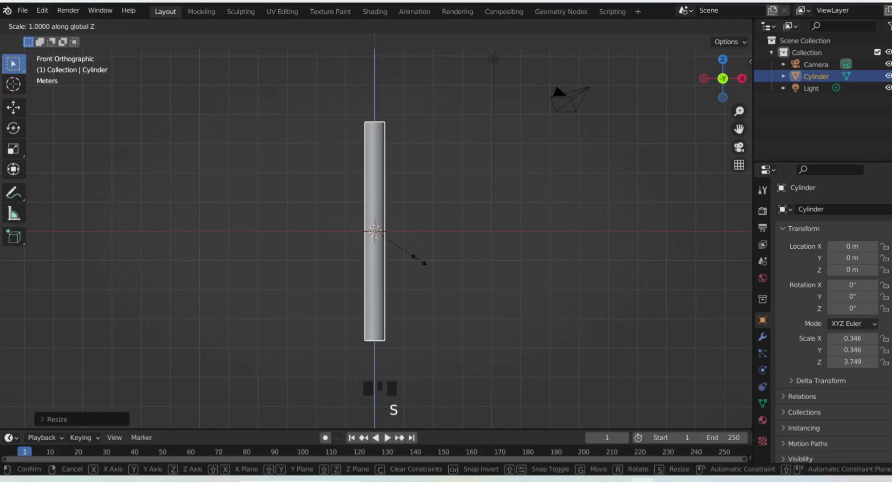
click(415, 262)
key(shift+s)
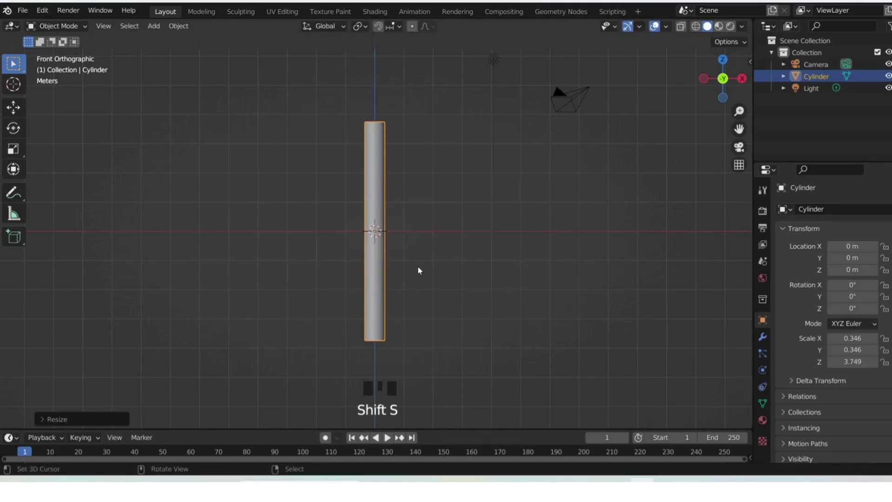
Step: Thin the cylinder to a scale of about 0.192 in X and Y while keeping its height locked
key(s)
key(shift+z)
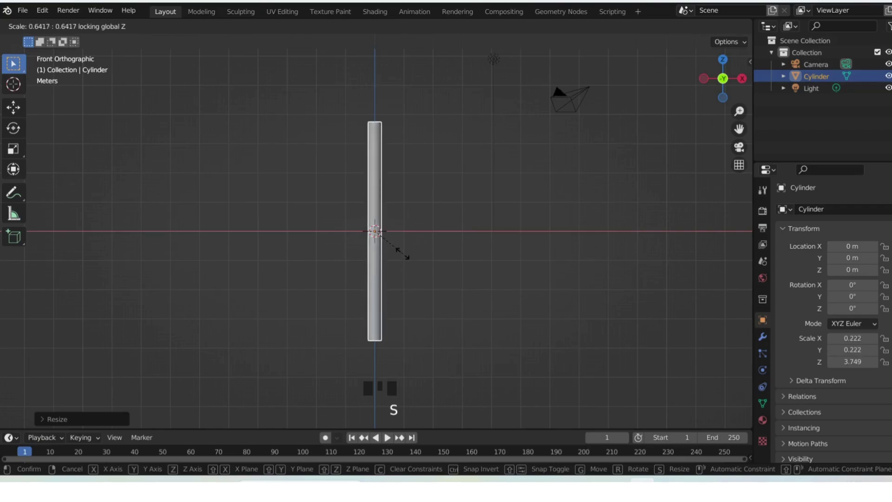
click(400, 254)
mouse_move(400, 254)
middle_down()
mouse_move(422, 309)
mouse_move(403, 269)
middle_up()
Step: From the front view, lengthen the cylinder along Z to a Z scale of about 5.429
key(grave)
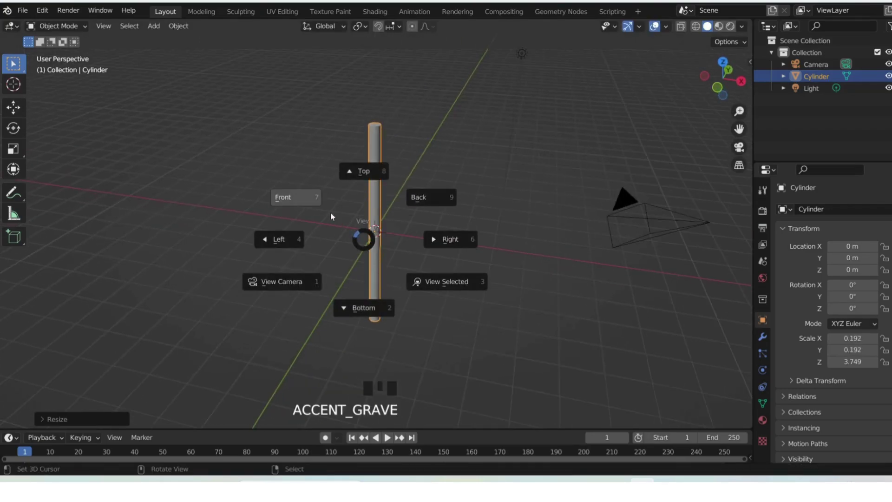
key(s)
key(z)
click(419, 234)
scroll(414, 221, up, 3)
scroll(406, 237, down, 4)
Step: In Edit Mode, add a loop cut around the cylinder exactly at its mid-height
key(Tab)
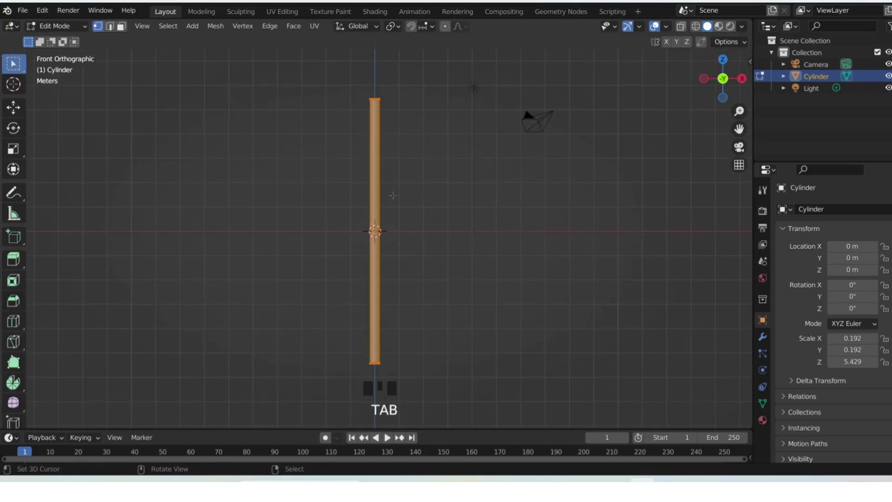
scroll(382, 226, up, 3)
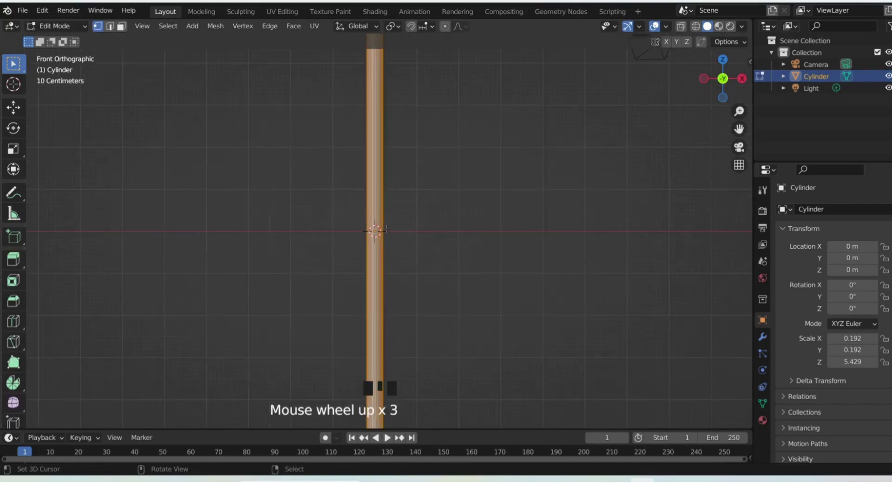
key(ctrl+r)
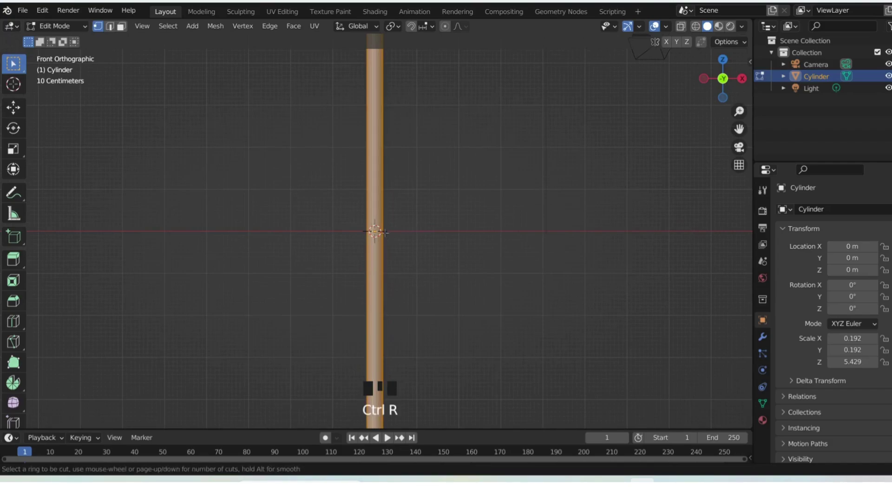
click(383, 233)
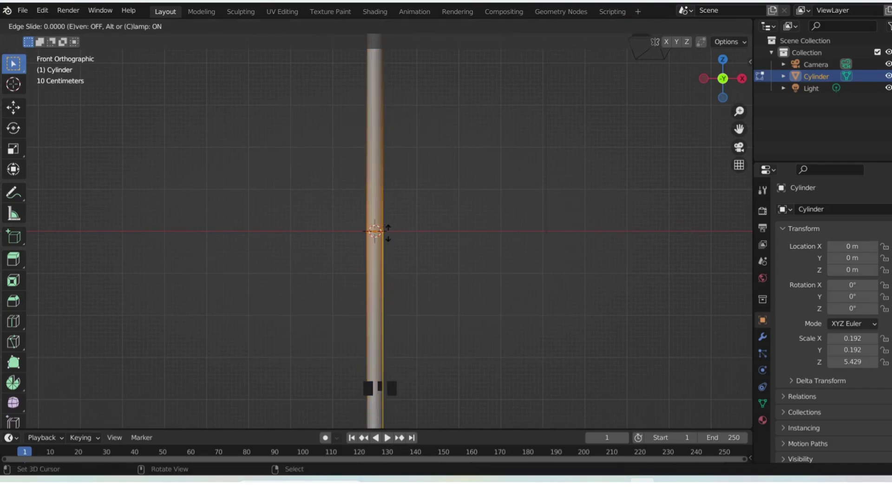
right_click(390, 235)
Step: Set the number of loop cuts on the cylinder to 20
click(69, 419)
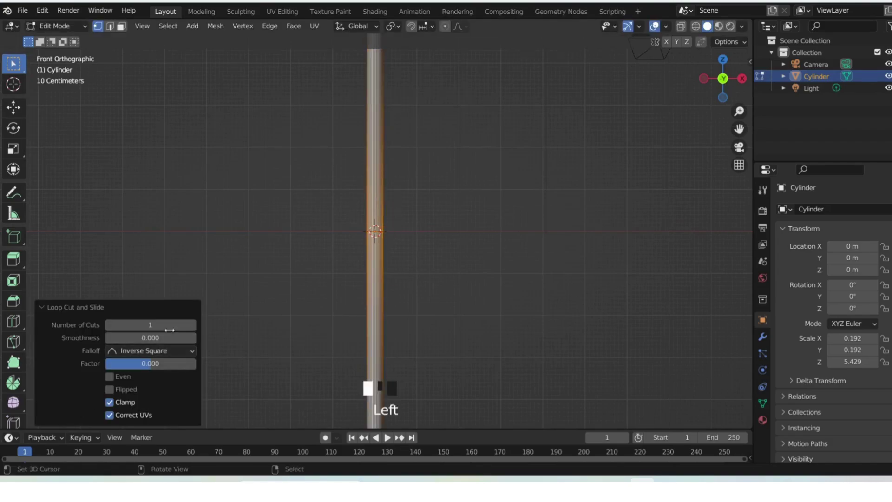
click(193, 326)
click(192, 326)
click(192, 327)
click(193, 326)
click(193, 326)
click(193, 326)
click(193, 326)
click(193, 327)
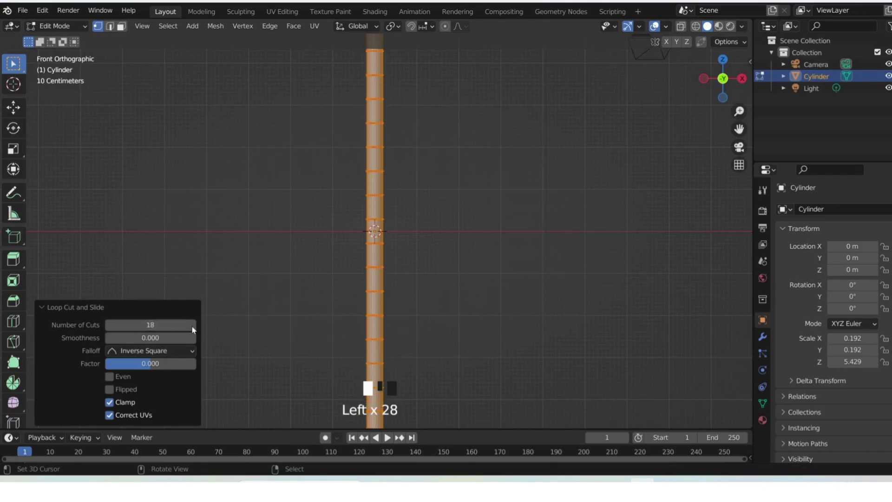
scroll(459, 269, down, 3)
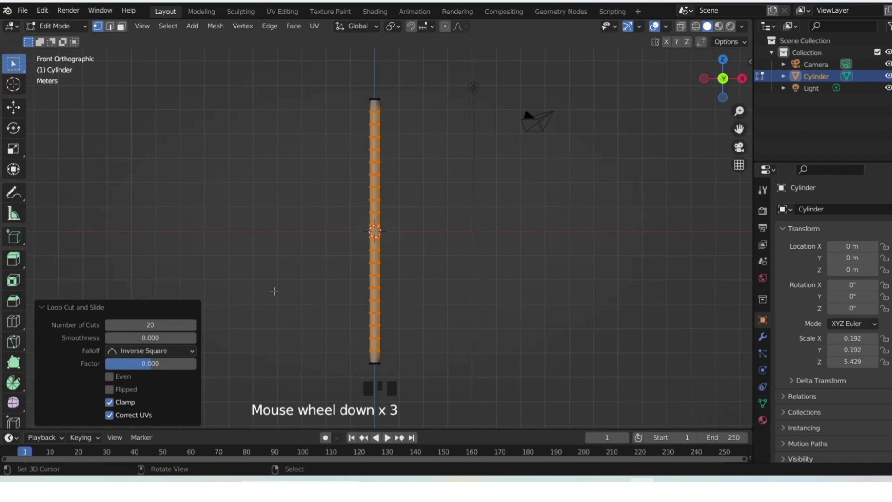
Step: Squeeze the 20 edge loops together along Z by a factor of about 0.268
key(s)
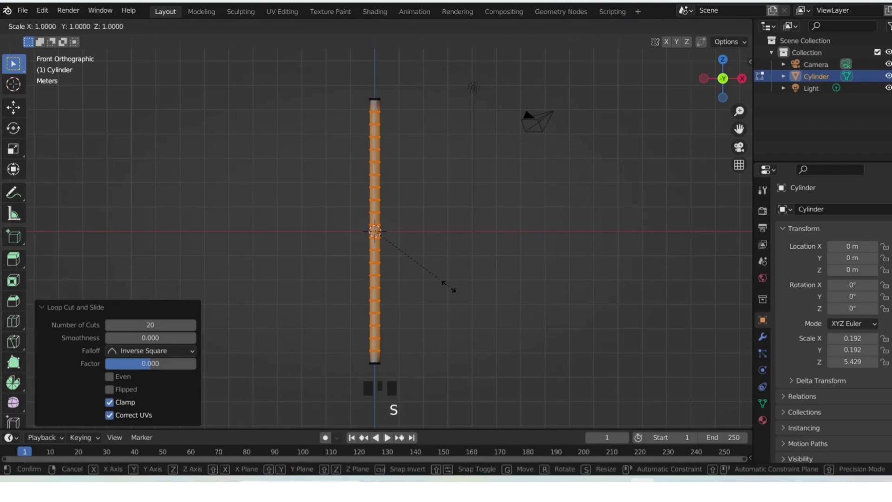
key(z)
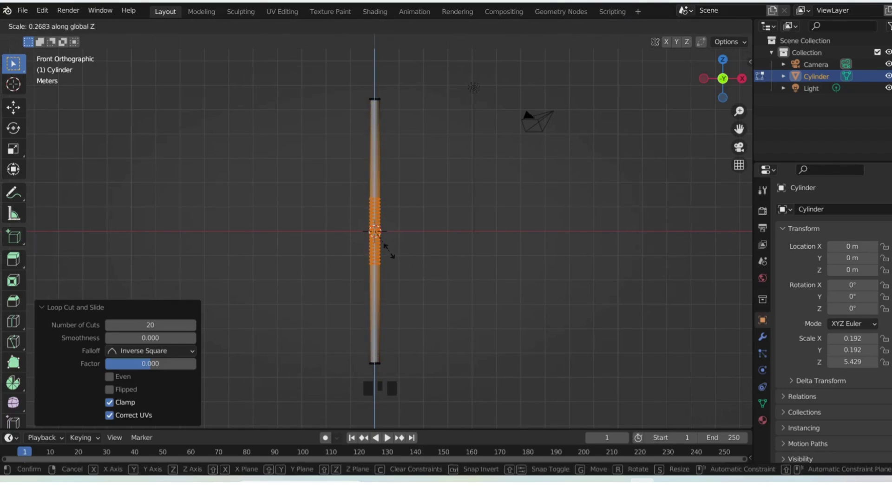
click(388, 251)
Step: Move the grouped edge loops up along Z by about 2.2 m
key(g)
key(z)
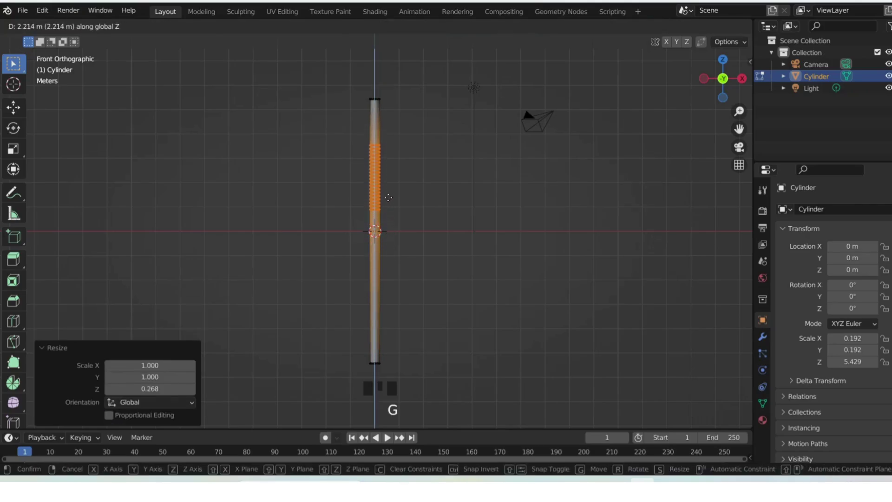
click(387, 199)
scroll(440, 144, up, 5)
shift+middle_drag(440, 143, 451, 263)
scroll(404, 238, up, 3)
Step: Select the edge loop just above the middle of the grouped loops and snap the 3D cursor to it
key(Tab)
scroll(452, 261, down, 1)
scroll(452, 263, up, 3)
key(grave)
click(401, 208)
key(Tab)
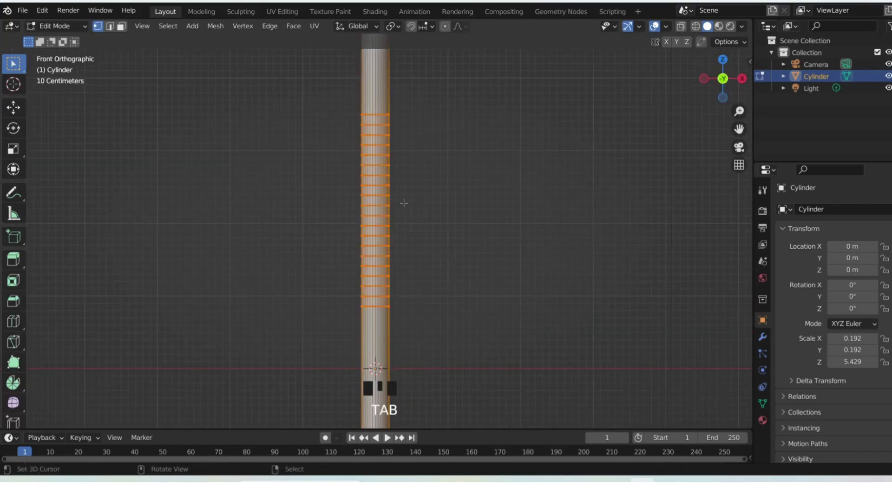
right_click(376, 208)
alt+right_click(375, 206)
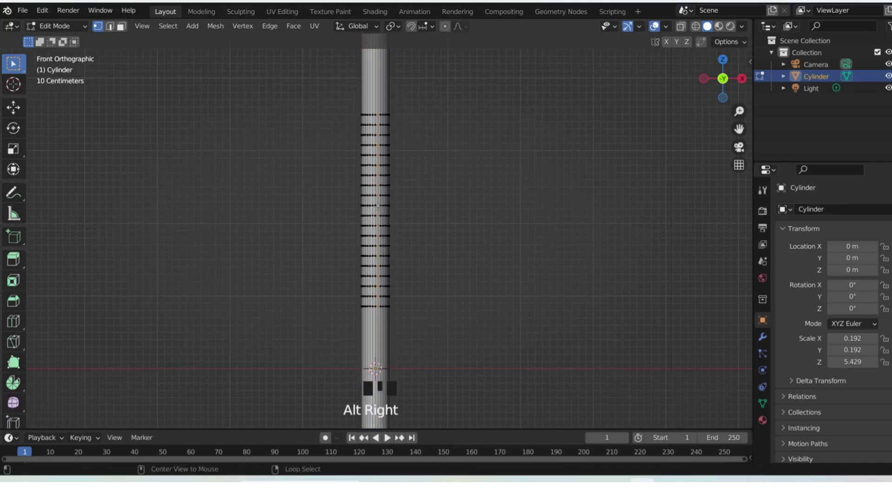
alt+right_click(368, 205)
alt+right_click(368, 205)
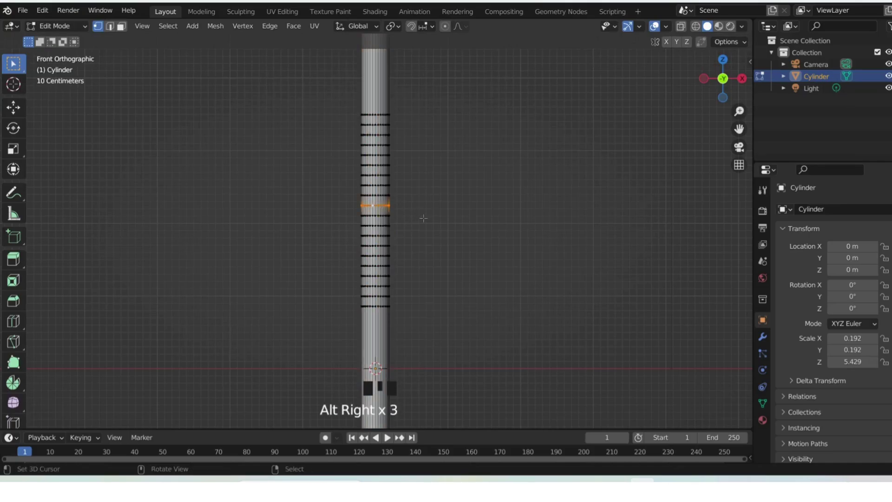
scroll(420, 216, up, 7)
scroll(421, 219, down, 4)
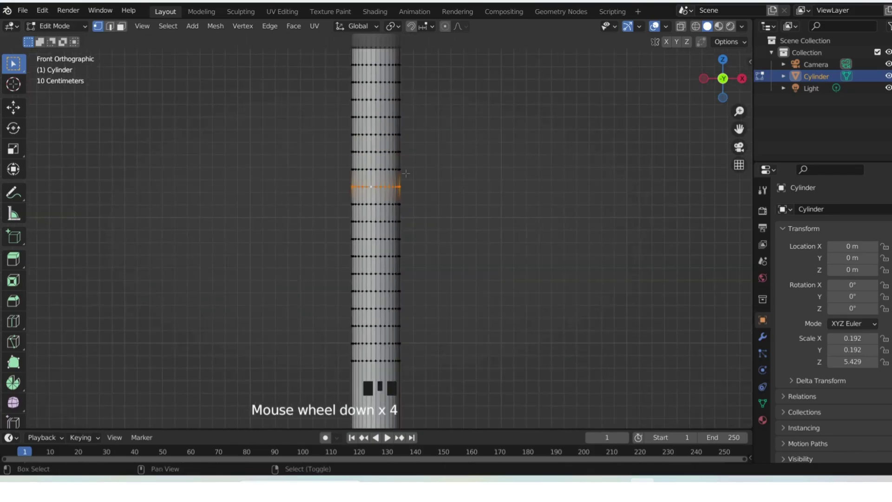
key(shift+s)
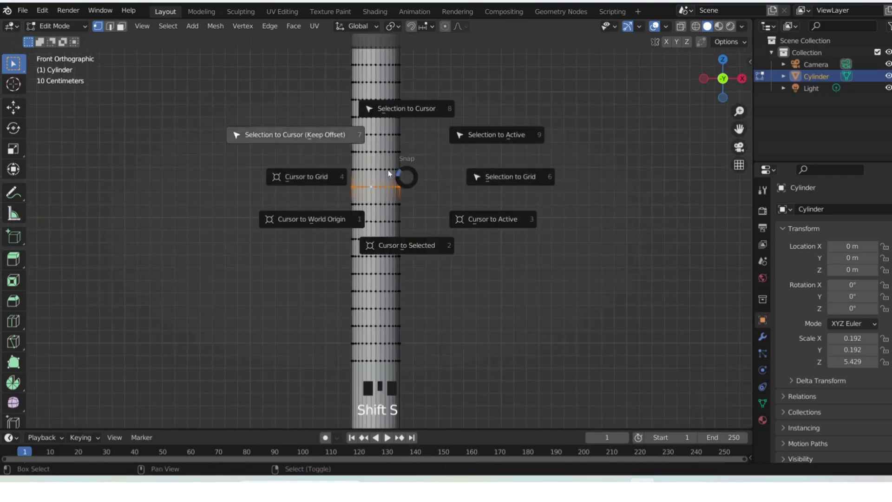
click(401, 246)
Step: In Object Mode, add a plane at the 3D cursor and enlarge it to a scale of about 1.728
key(Tab)
scroll(403, 198, down, 5)
key(shift+a)
mouse_move(405, 194)
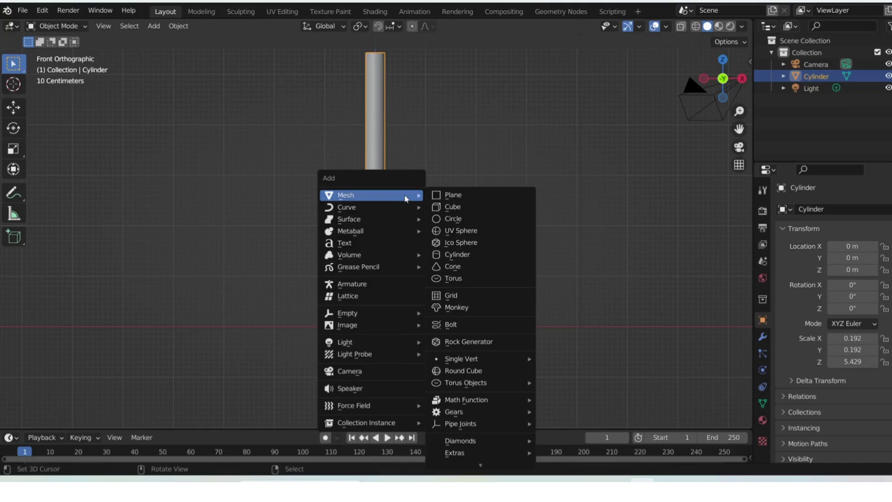
click(437, 198)
middle_drag(417, 191, 400, 223)
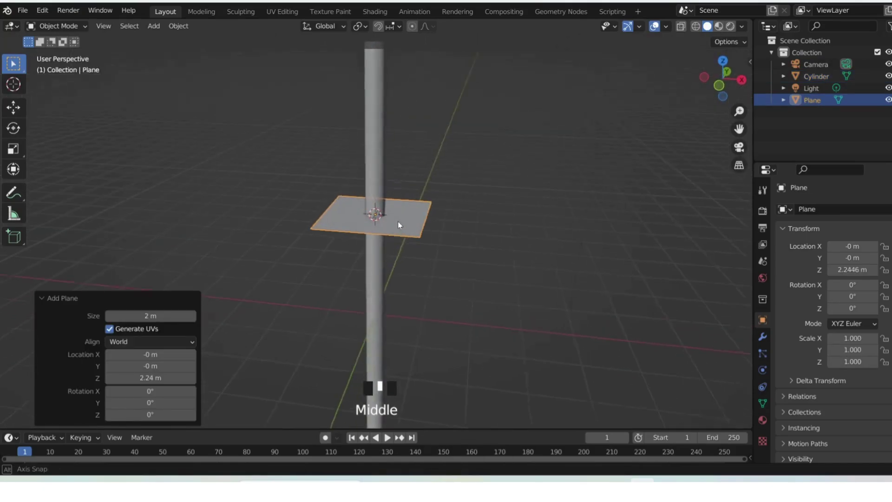
key(s)
click(407, 225)
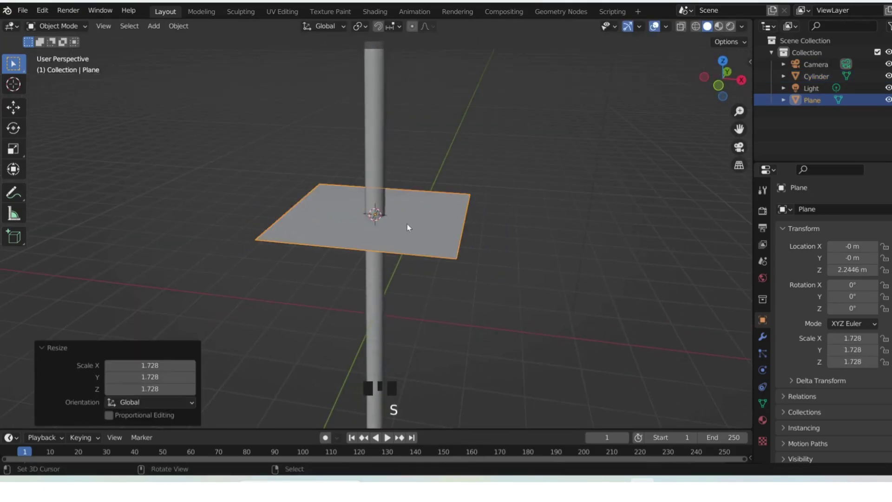
Step: Merge the plane's four corner vertices at their center in Edit Mode and return to the front view
key(Tab)
scroll(412, 253, up, 2)
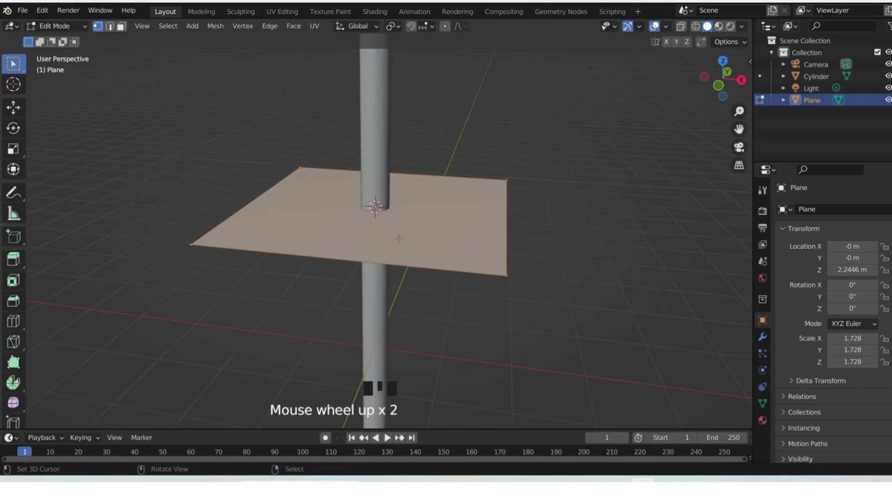
right_click(300, 167)
shift+right_click(191, 245)
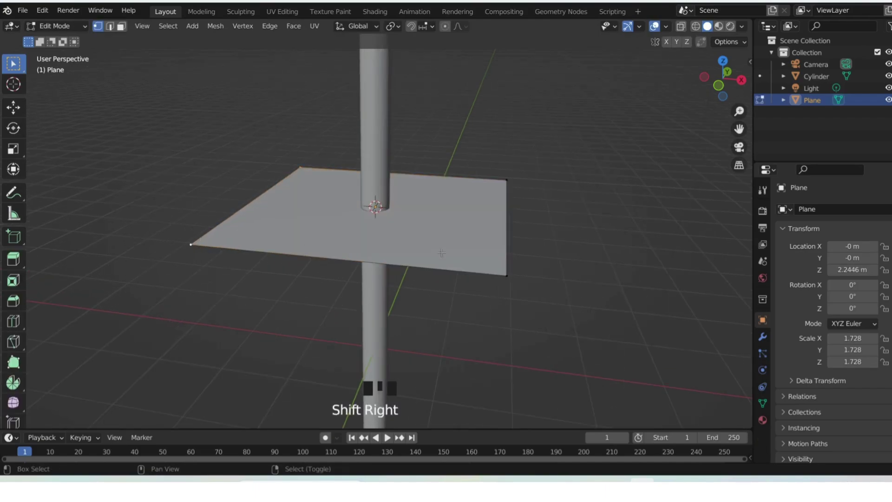
shift+right_click(506, 275)
shift+right_click(506, 180)
key(m)
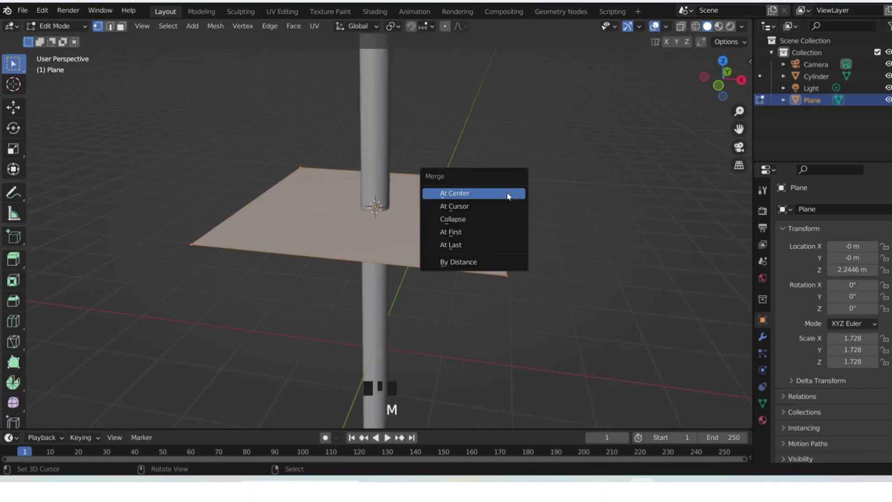
click(508, 195)
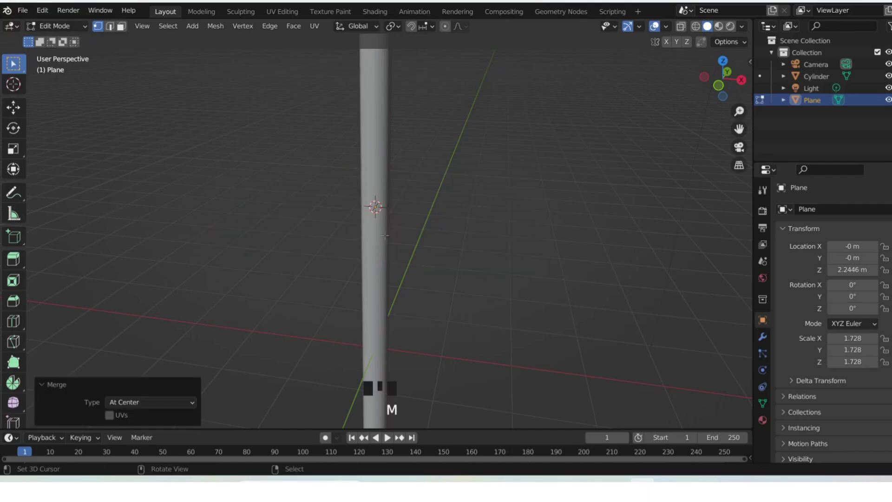
key(grave)
click(340, 217)
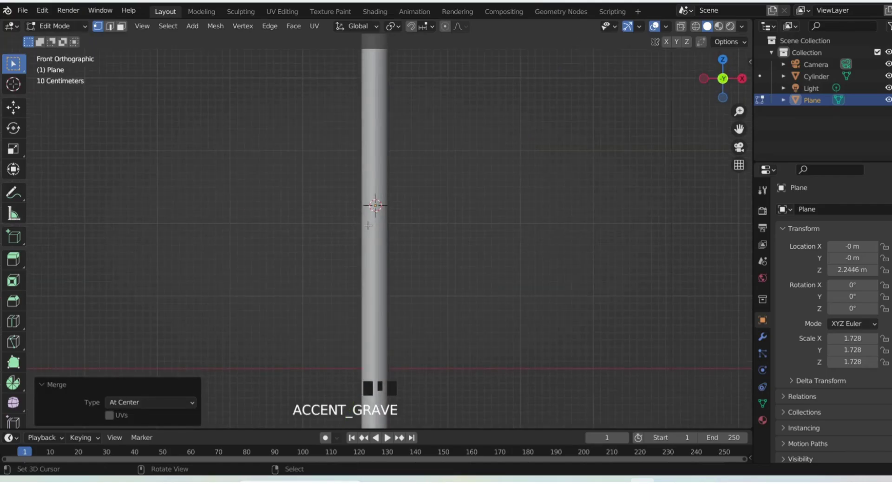
Step: In wireframe shading, move the 3D cursor aside from the pole and select the merged center vertex
key(z)
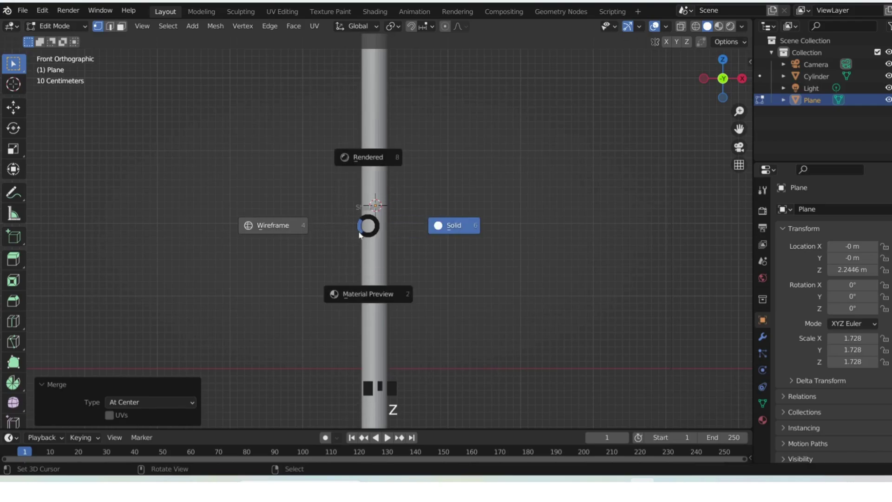
click(298, 227)
scroll(382, 213, up, 3)
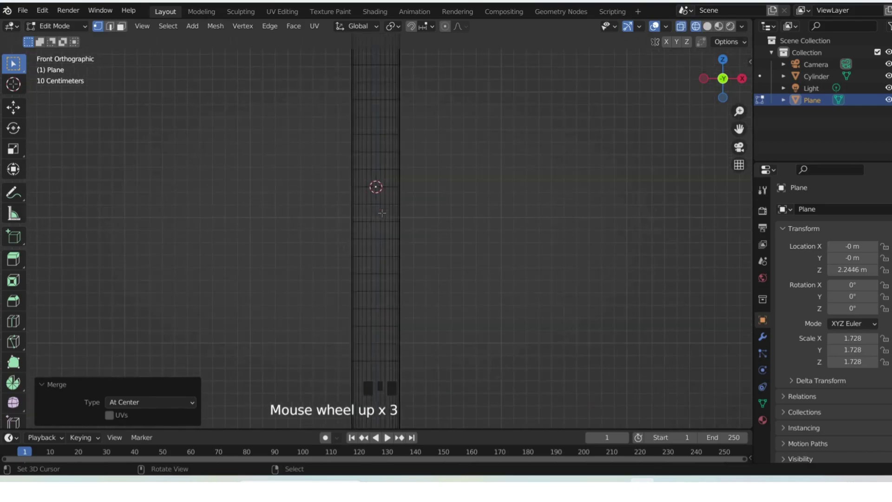
click(510, 172)
right_click(375, 186)
right_click(375, 187)
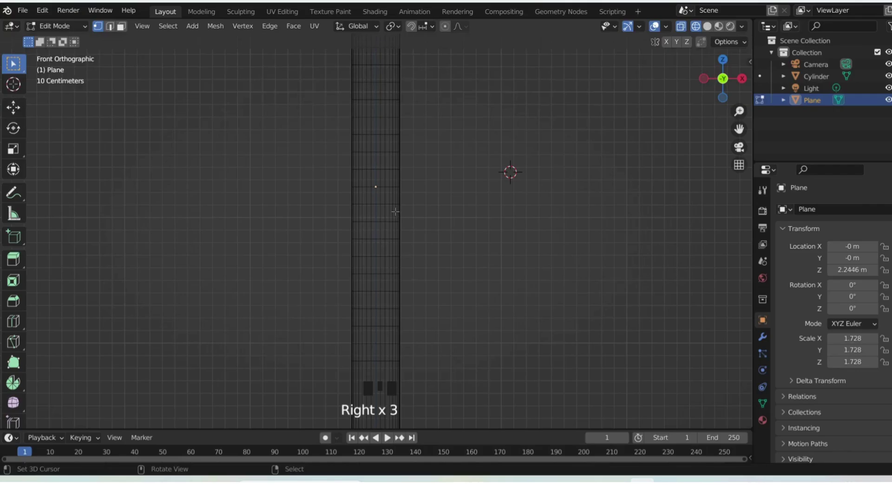
Step: Extrude the center vertex about 1.51 m down along Z and move the new end vertex about 0.84 m further down
key(e)
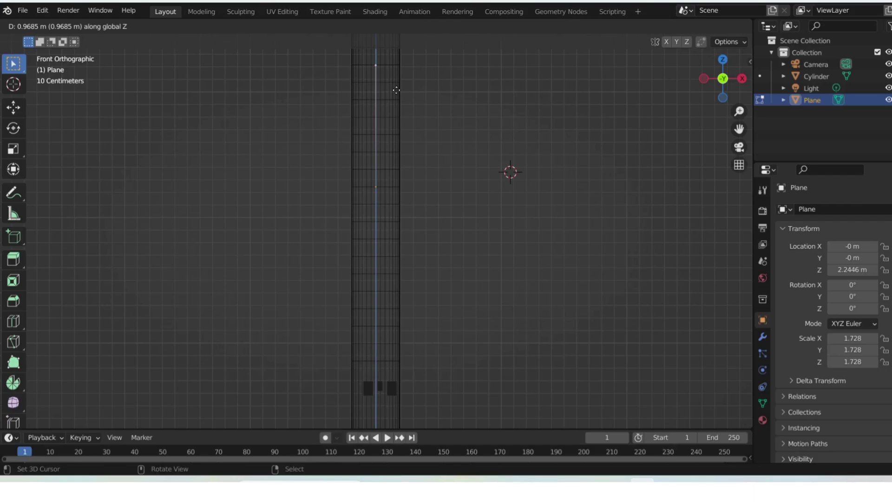
click(404, 401)
shift+middle_drag(432, 370, 436, 239)
key(g)
key(z)
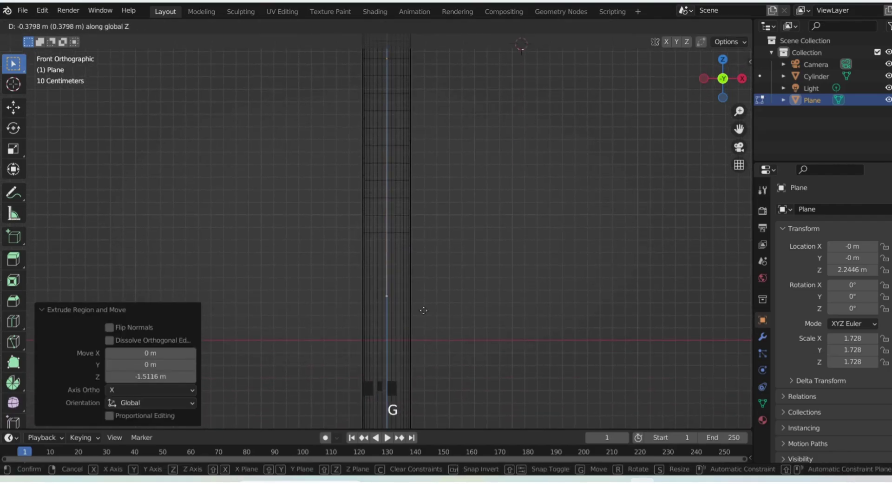
click(425, 306)
Step: Move the upper vertex of the vertical line up along Z by about 0.56 m
scroll(408, 192, down, 7)
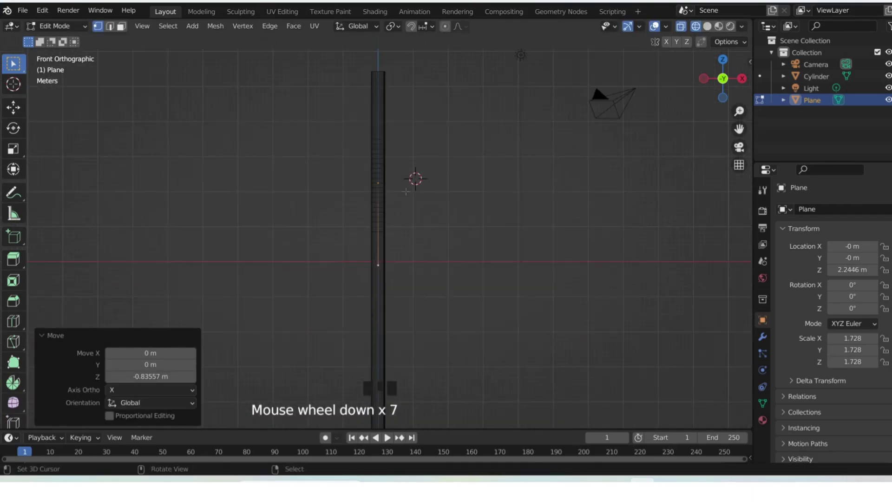
right_click(382, 183)
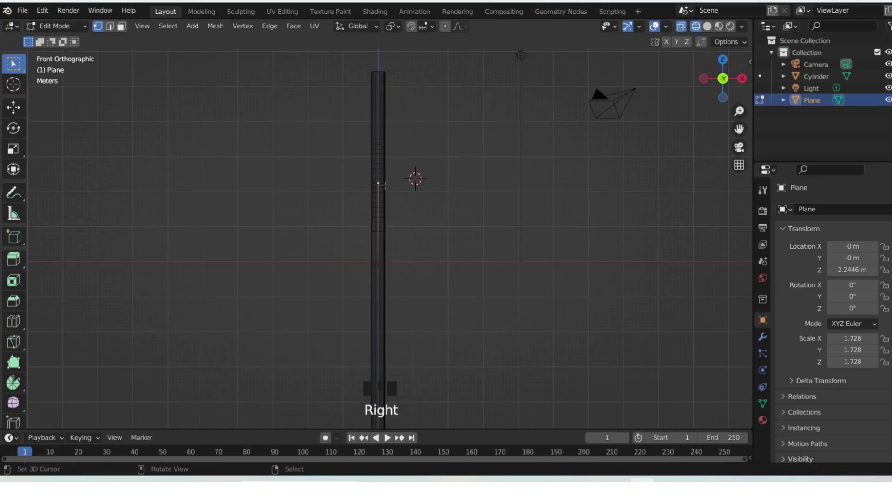
key(g)
key(z)
click(394, 155)
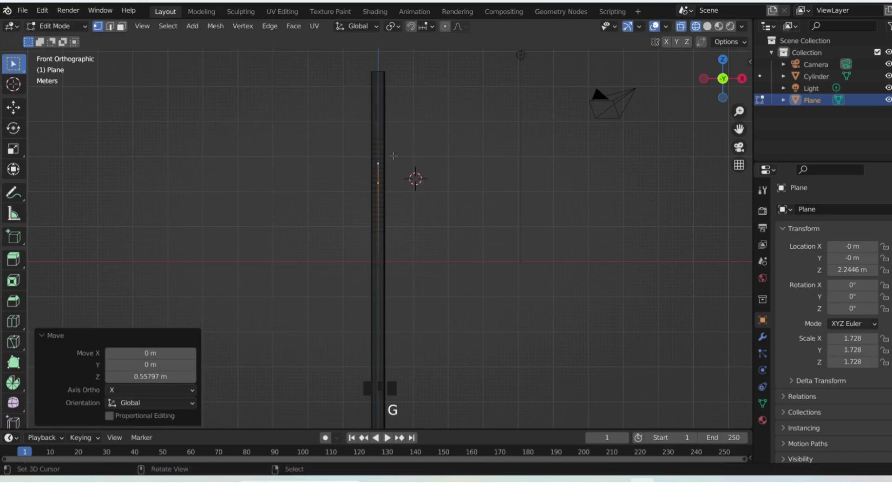
scroll(402, 173, up, 3)
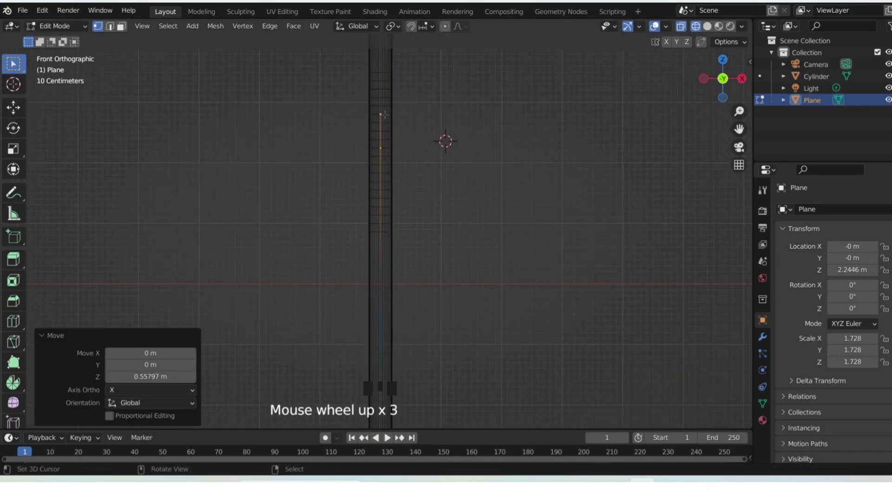
key(g)
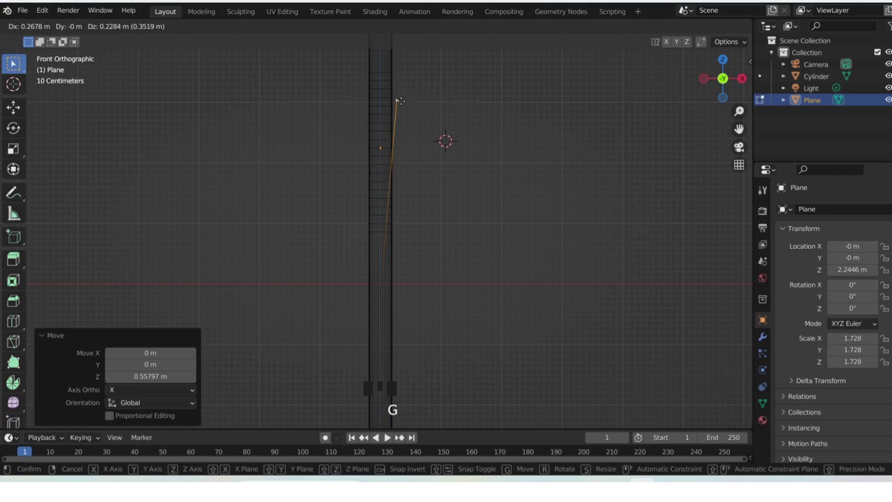
right_click(389, 131)
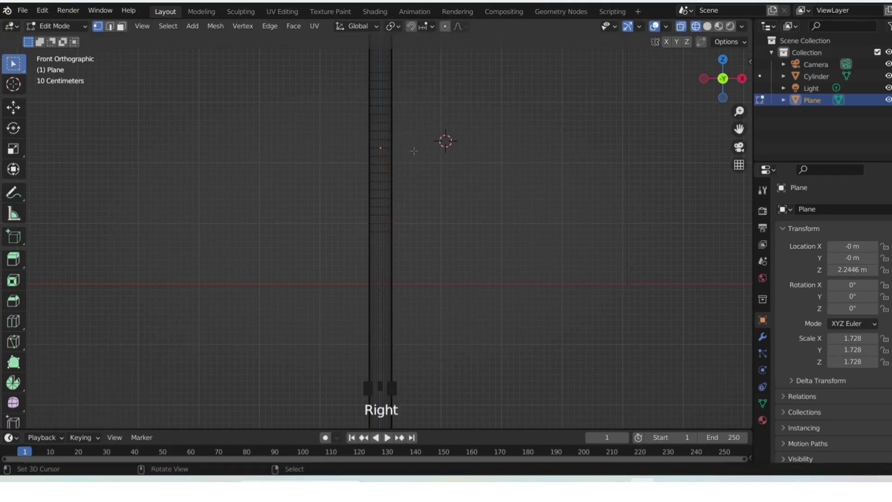
key(g)
scroll(389, 149, up, 2)
shift+middle_drag(410, 141, 412, 207)
right_click(394, 126)
right_click(394, 126)
right_click(394, 126)
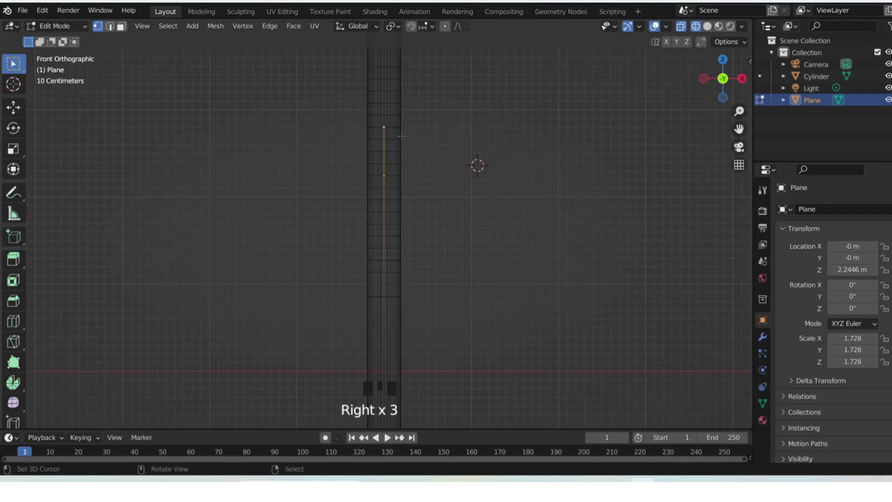
scroll(390, 169, up, 2)
scroll(419, 162, up, 2)
shift+middle_drag(398, 89, 376, 157)
scroll(380, 145, down, 4)
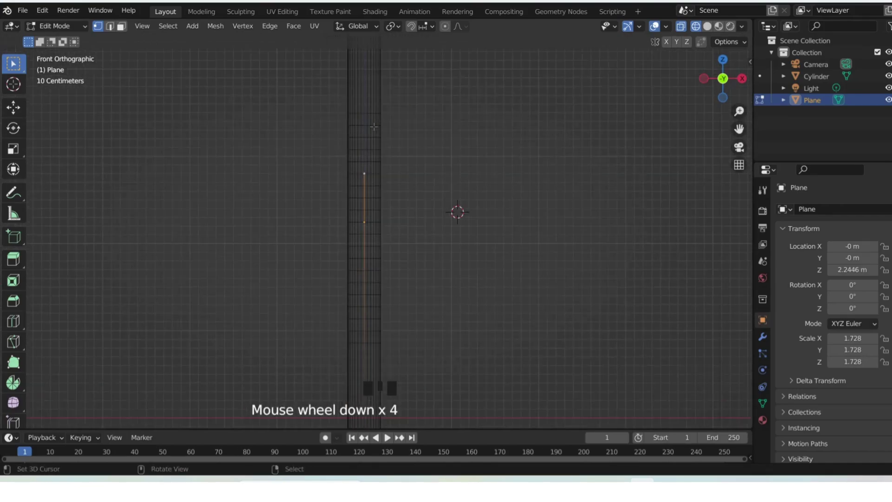
key(g)
key(Escape)
Step: Extrude the line's upper vertex diagonally out of the pole by about 1.21 m in X and 1.42 m in Z
right_click(367, 178)
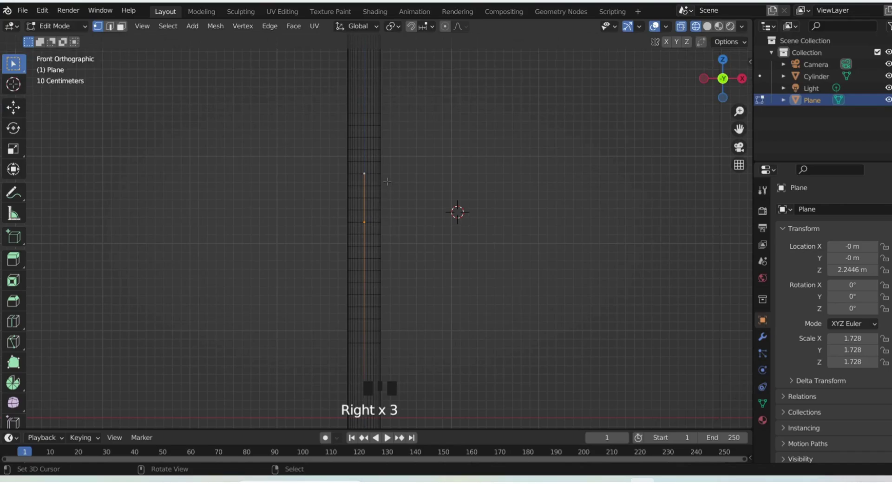
key(e)
click(493, 58)
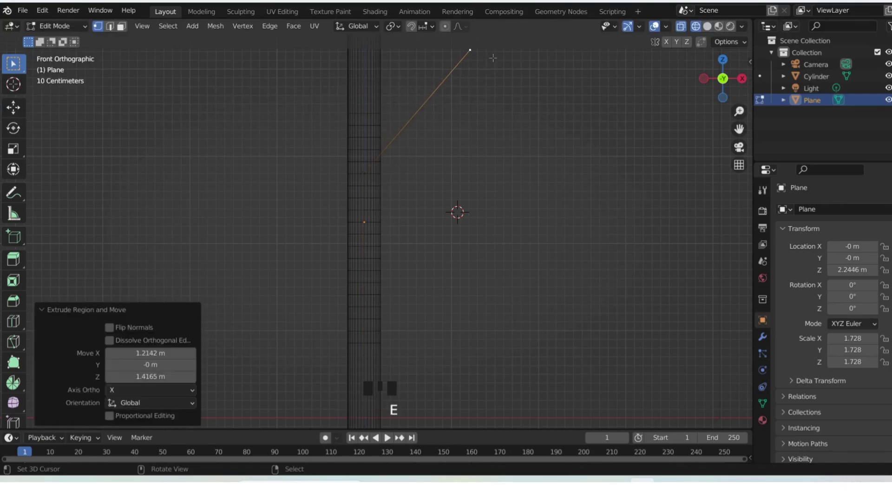
key(a)
scroll(408, 255, down, 4)
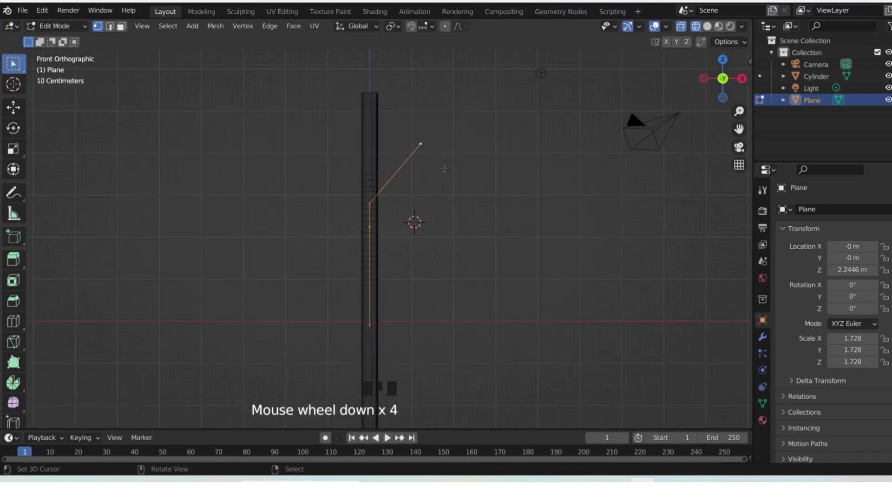
Step: Move the end vertex of the diagonal segment farther out by about 0.47 m in X and 0.70 m in Z
key(g)
right_click(453, 156)
right_click(433, 143)
key(g)
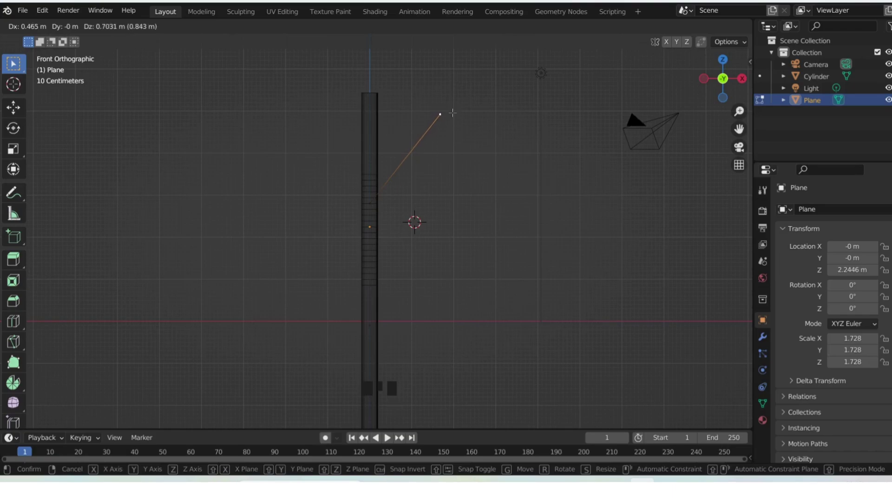
click(452, 113)
Step: Try converting the bent line to a curve in Object Mode and select its bend point in Edit Mode
key(a)
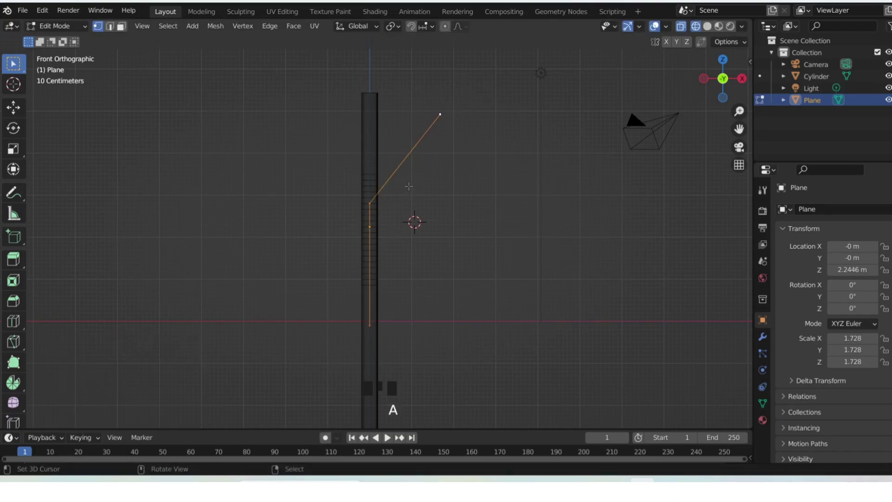
key(w)
key(Tab)
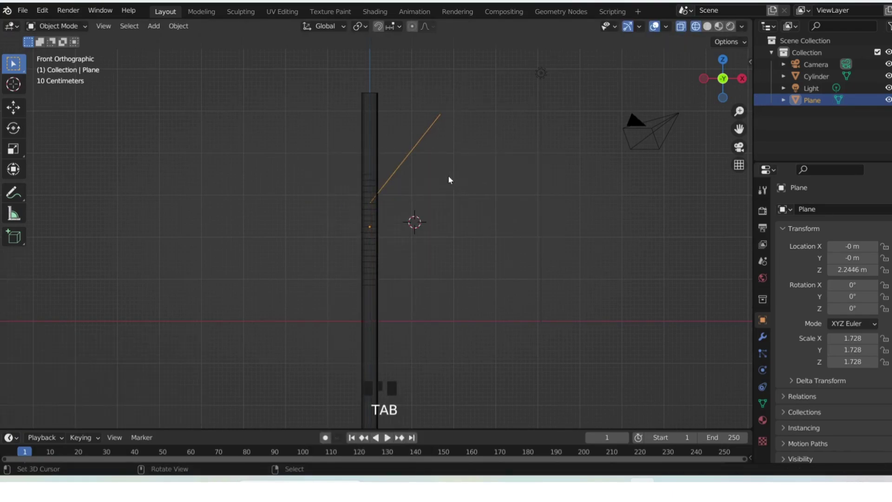
right_click(411, 168)
key(w)
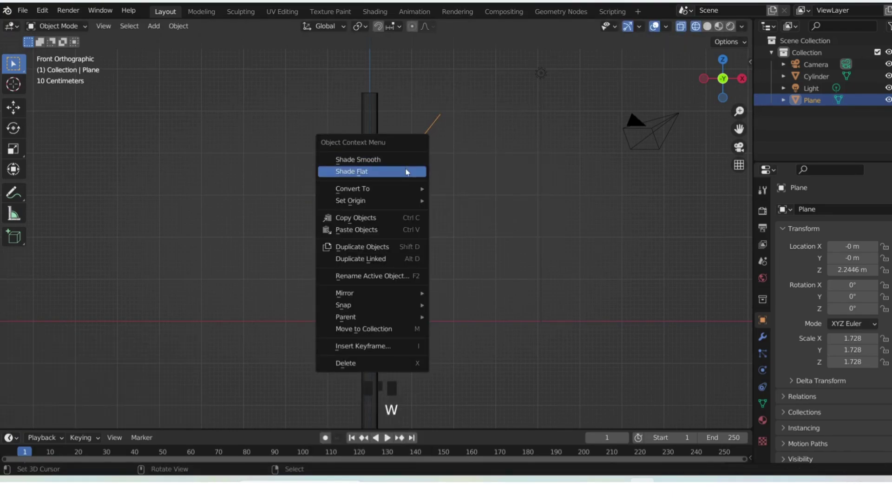
mouse_move(405, 189)
click(449, 188)
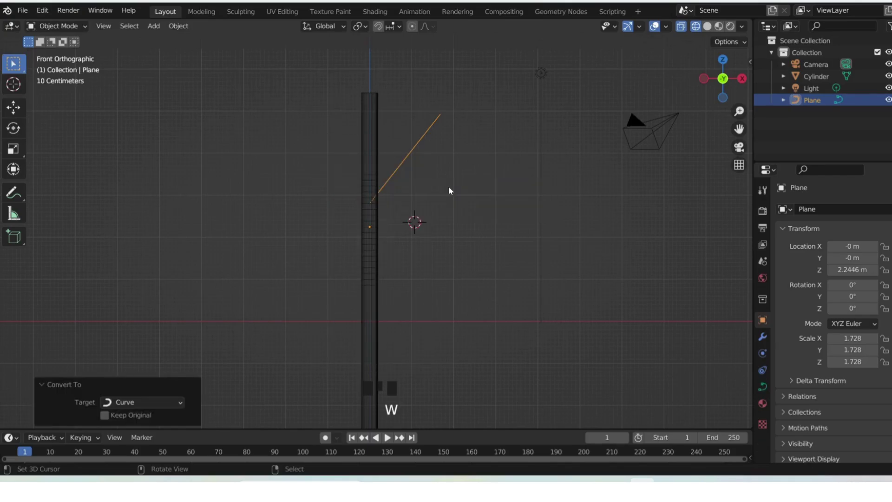
key(Tab)
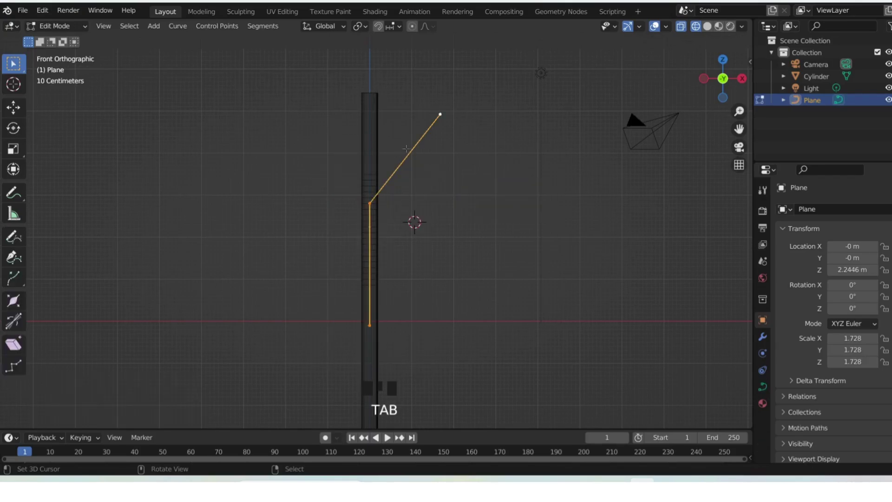
right_click(371, 199)
Step: Undo the conversion so the bent line is an editable mesh again
key(ctrl+z)
key(ctrl+z)
key(ctrl+z)
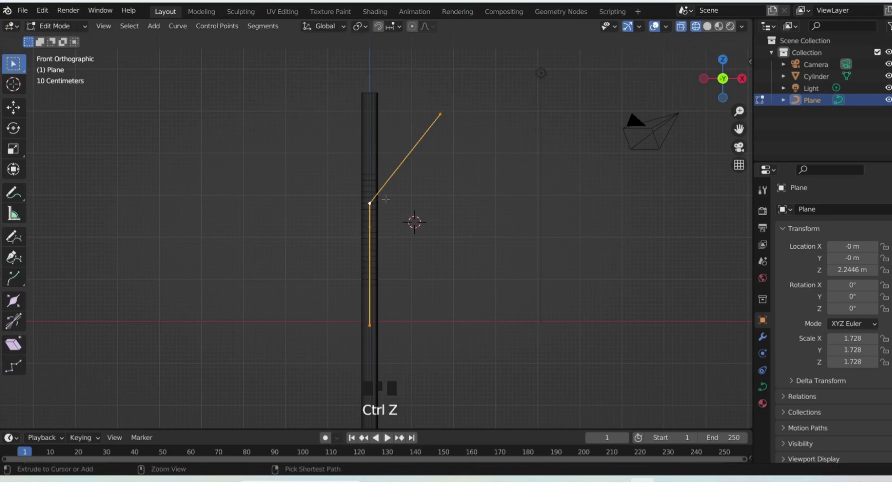
key(Tab)
key(ctrl+z)
key(ctrl+z)
key(ctrl+z)
key(ctrl+z)
key(ctrl+z)
key(ctrl+z)
Step: Bevel the line's bend vertex with 6 segments and a width of about 0.577 m
right_click(373, 201)
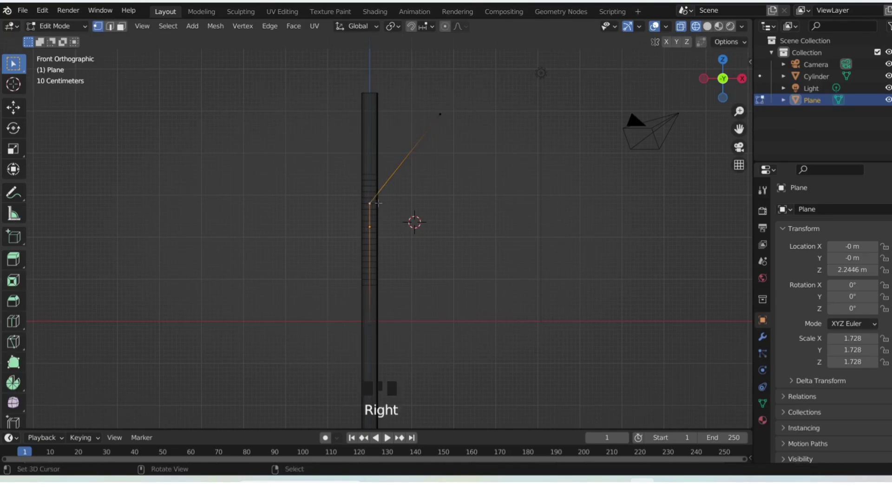
key(shift+ctrl+b)
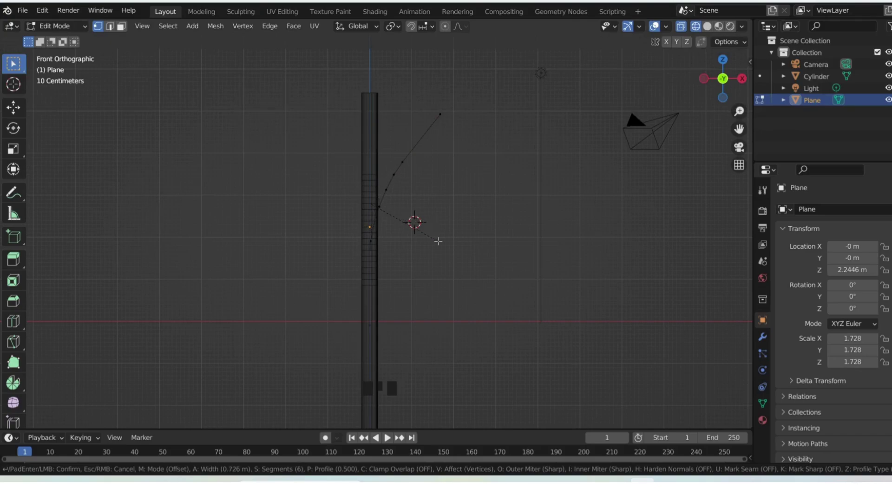
click(432, 228)
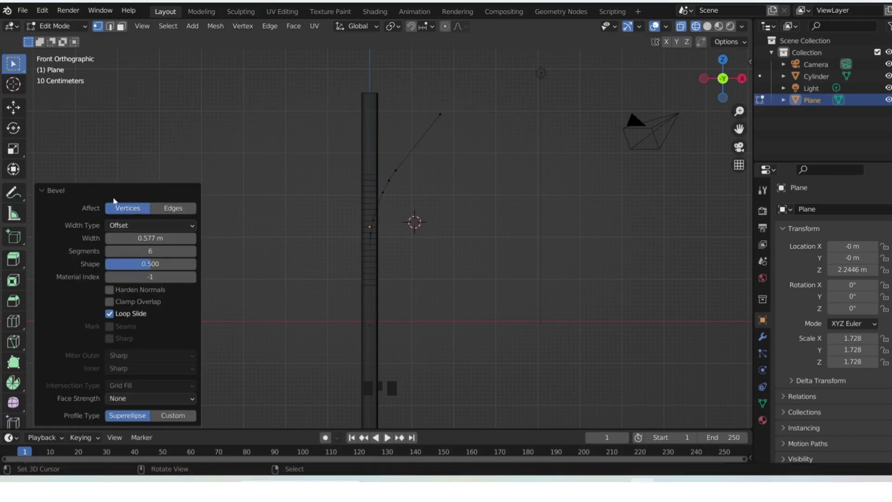
key(Left)
Step: Convert the rounded bent line from a mesh to a curve in Object Mode
key(Tab)
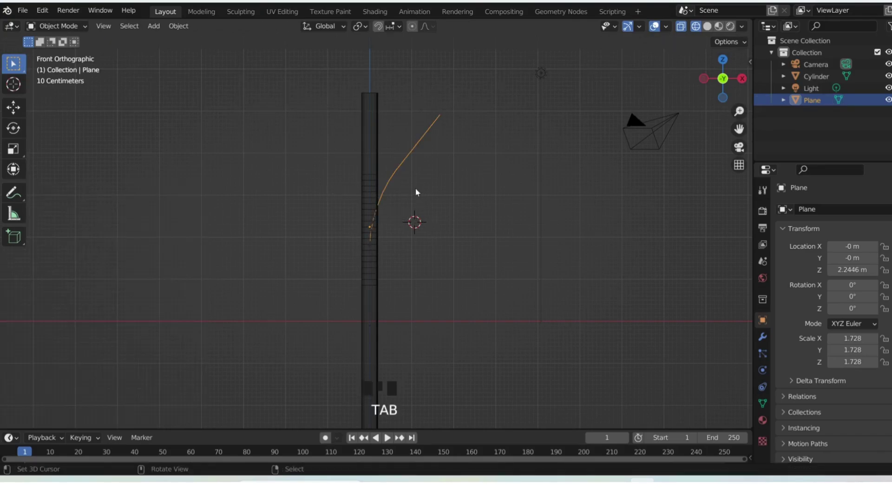
key(w)
mouse_move(412, 176)
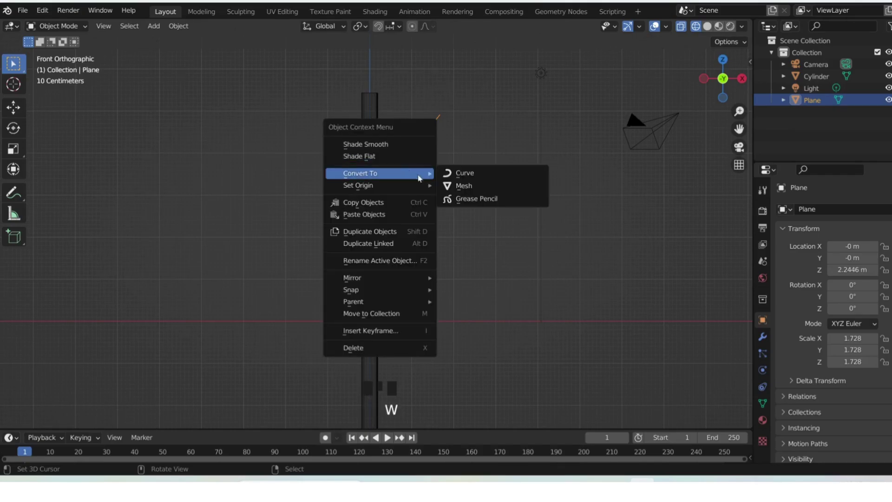
click(464, 179)
Step: Move the curve's lower end point down inside the pole, close to its base, and return to Object Mode
key(Tab)
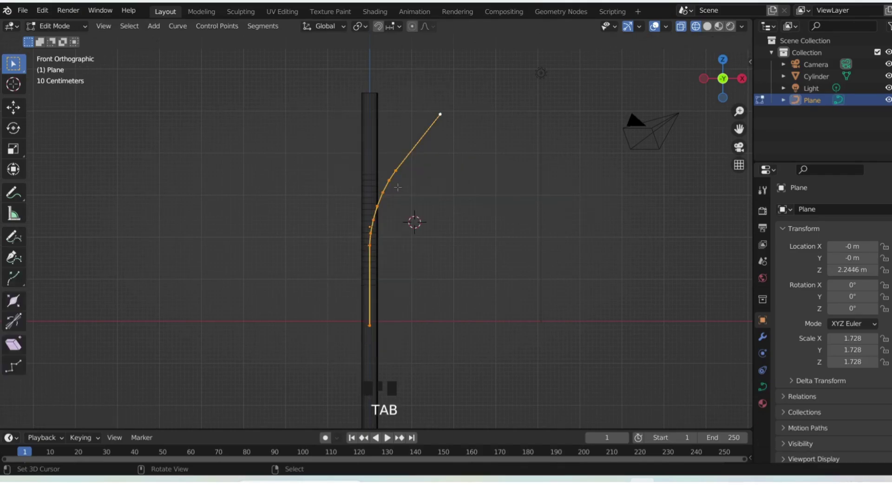
scroll(421, 349, up, 3)
shift+middle_drag(421, 349, 410, 215)
right_click(356, 255)
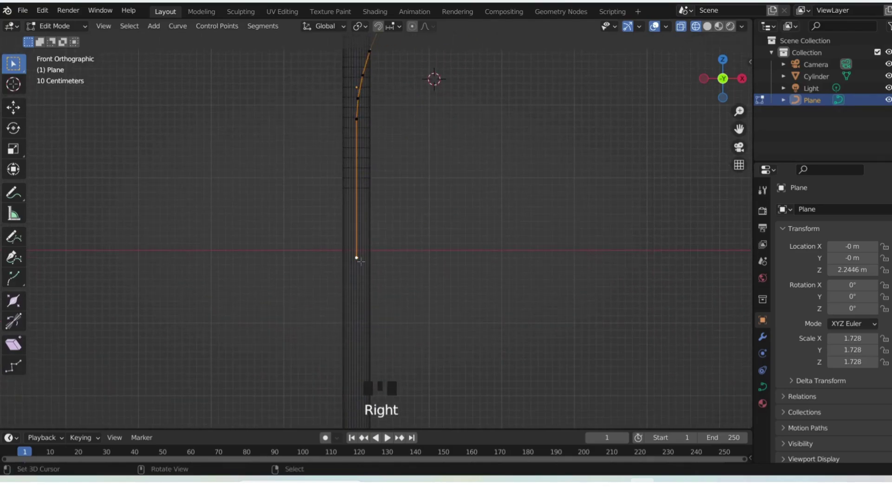
key(g)
click(376, 380)
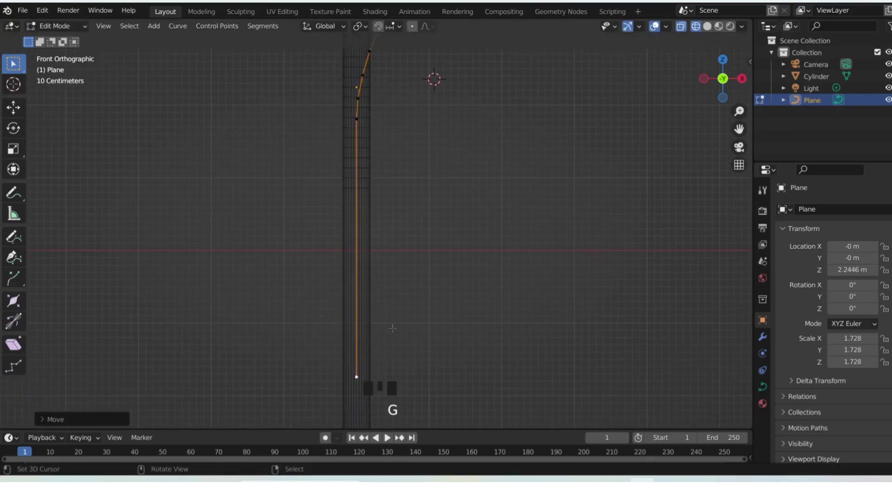
scroll(406, 210, down, 5)
key(g)
key(z)
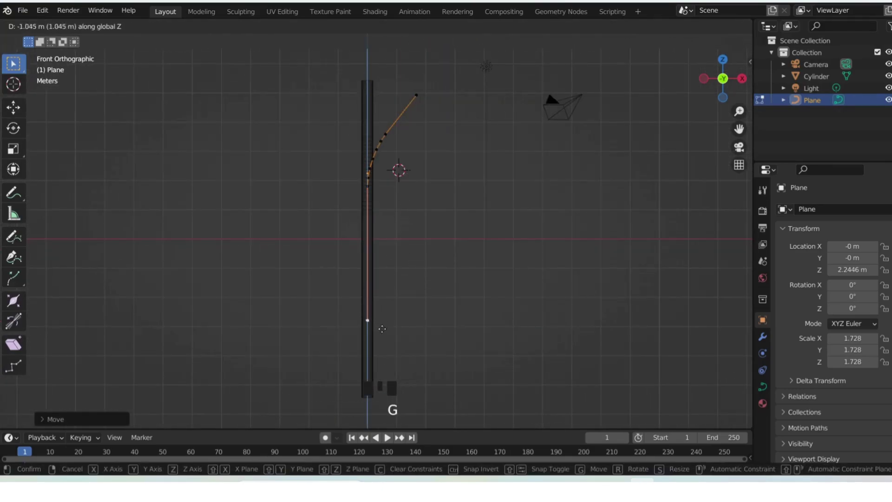
click(384, 354)
key(Tab)
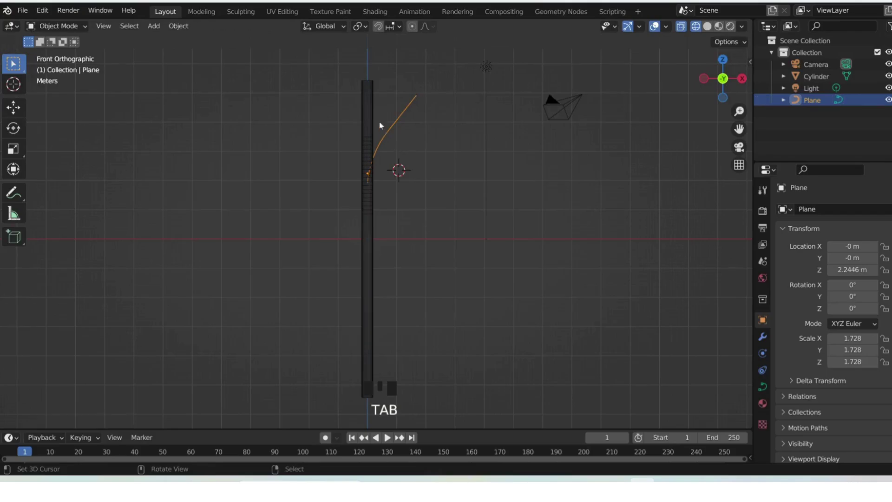
Step: Select the cylinder and switch the viewport to solid shading
right_click(371, 114)
key(z)
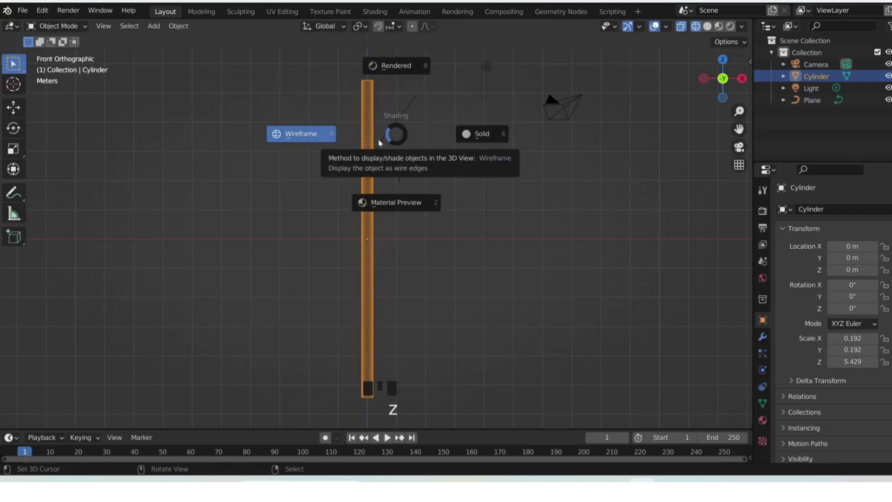
click(453, 144)
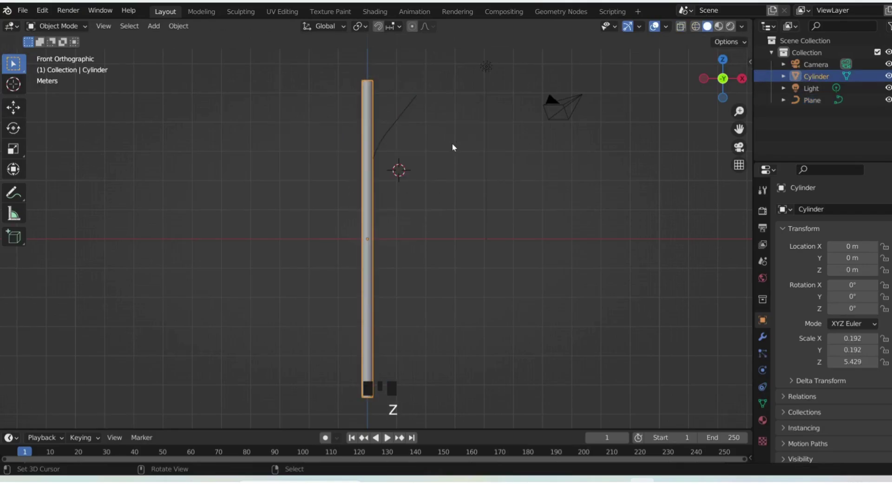
Step: Add a Curve modifier to the cylinder and use the bent Plane curve as its curve object
click(763, 337)
click(812, 210)
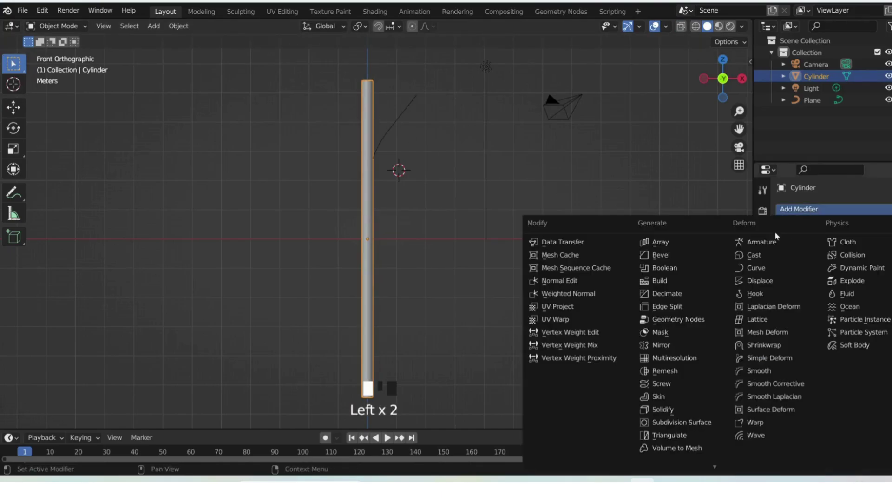
click(774, 269)
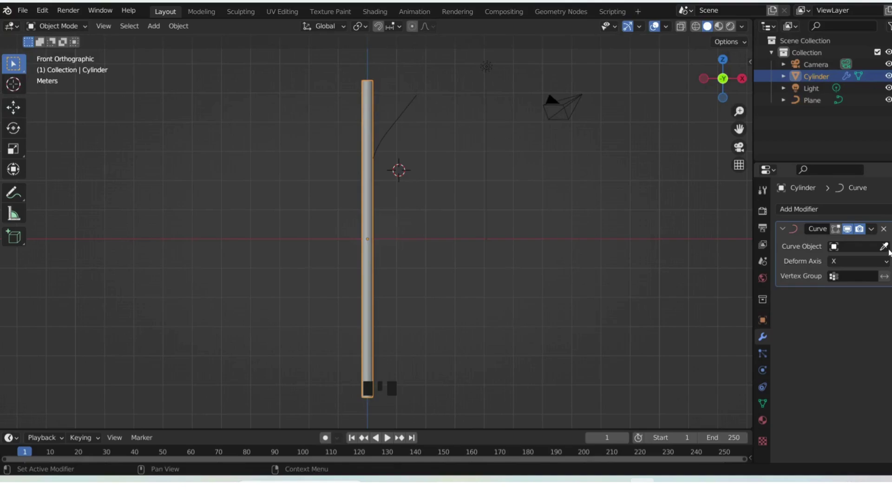
click(885, 247)
click(411, 105)
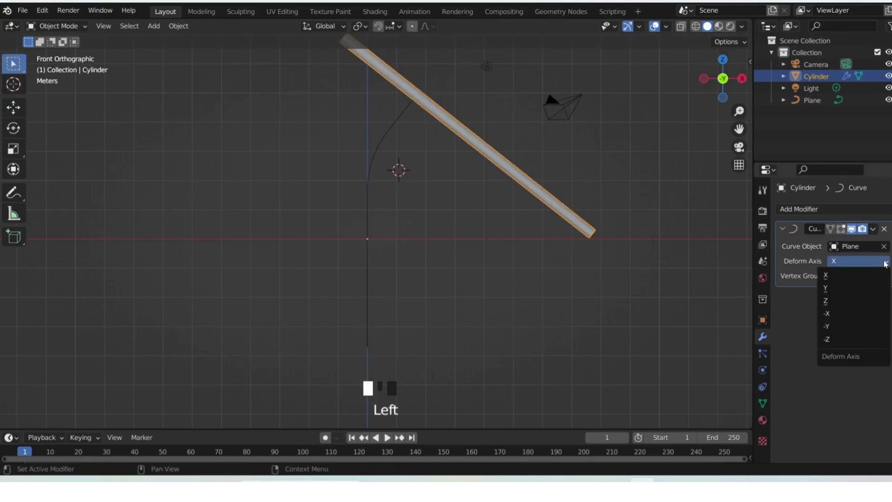
Step: Try deforming the cylinder along the Z axis and shifting it vertically on the curve
click(847, 301)
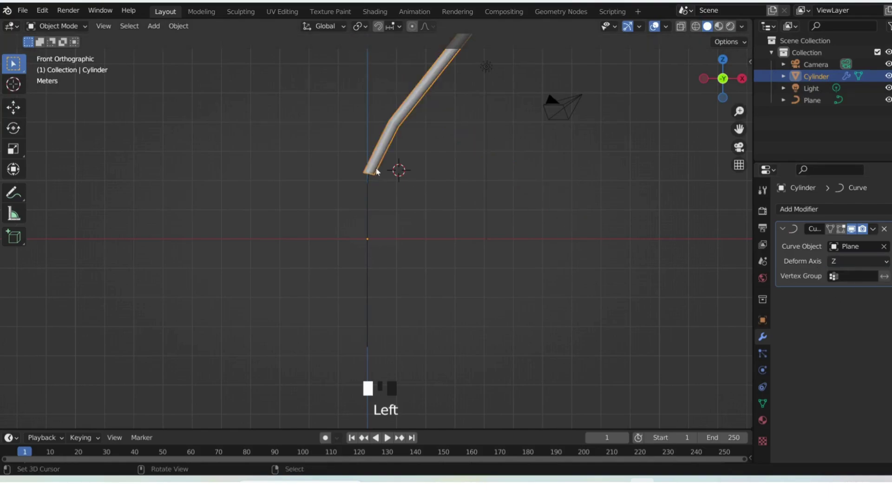
key(g)
key(z)
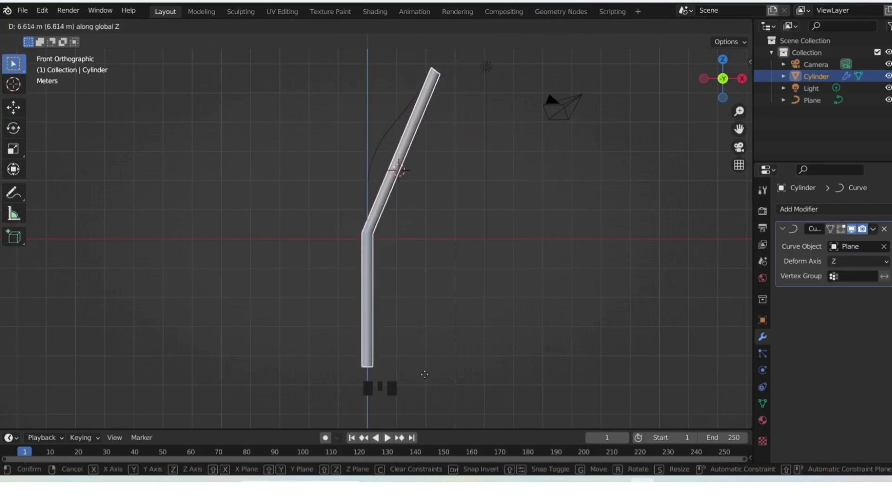
right_click(466, 418)
scroll(543, 215, down, 4)
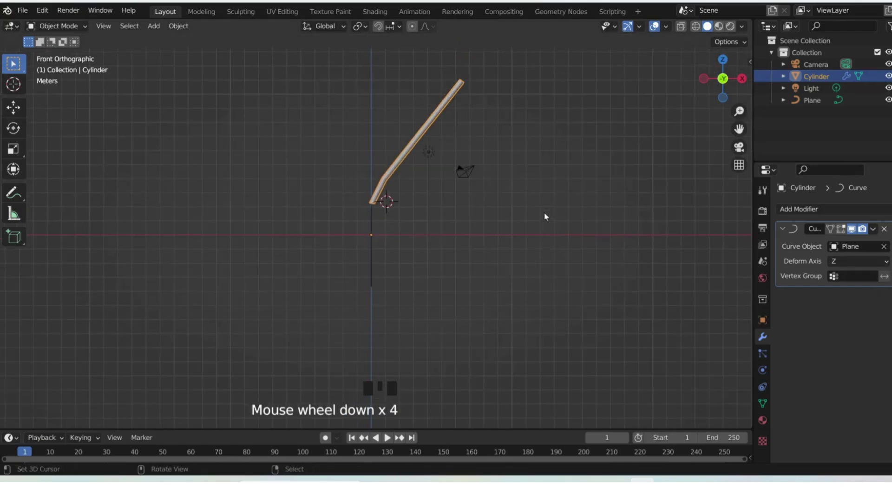
Step: Set the Curve modifier's deform axis to -Z
click(881, 266)
click(836, 342)
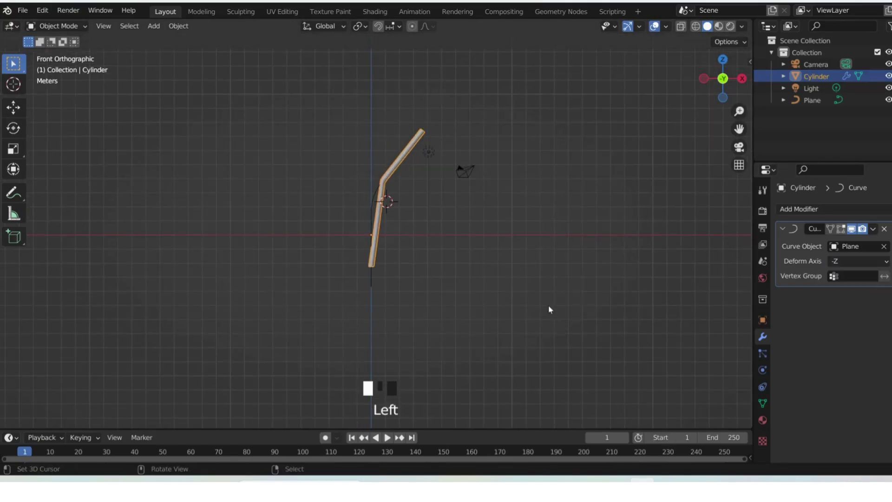
scroll(488, 227, up, 2)
scroll(486, 221, up, 1)
key(Tab)
key(Tab)
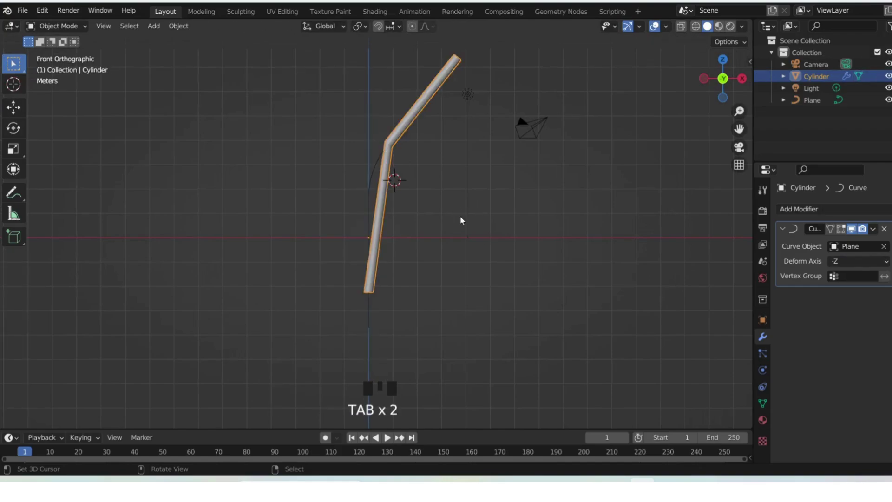
Step: Move the cylinder down along Z by about 2.6 m so its dense edge loops follow the curve's bend
key(g)
key(z)
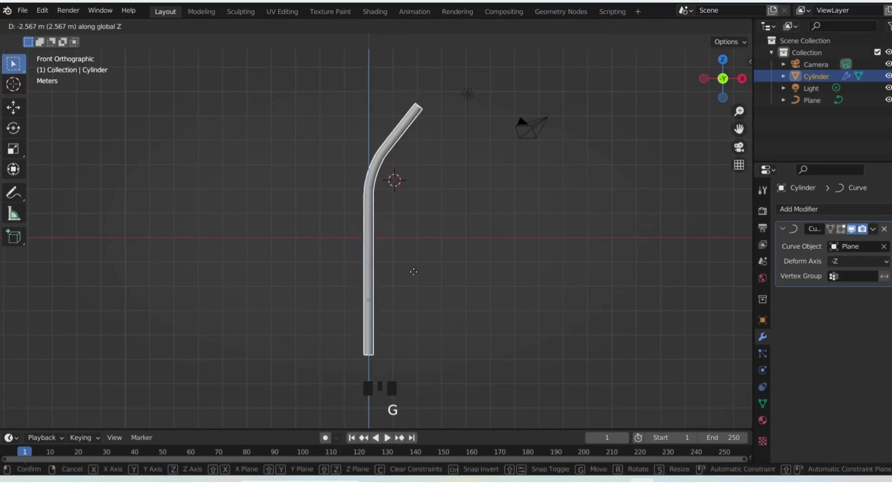
click(405, 274)
key(Tab)
key(Tab)
Step: In Edit Mode, move the cylinder's bottom edge loop down along Z to lengthen the lower shaft, and return to Object Mode
shift+middle_drag(387, 348, 384, 265)
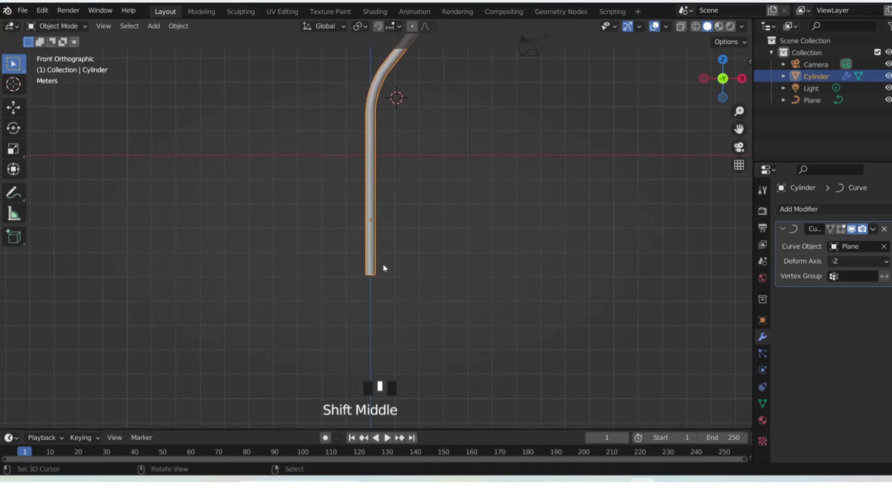
key(Tab)
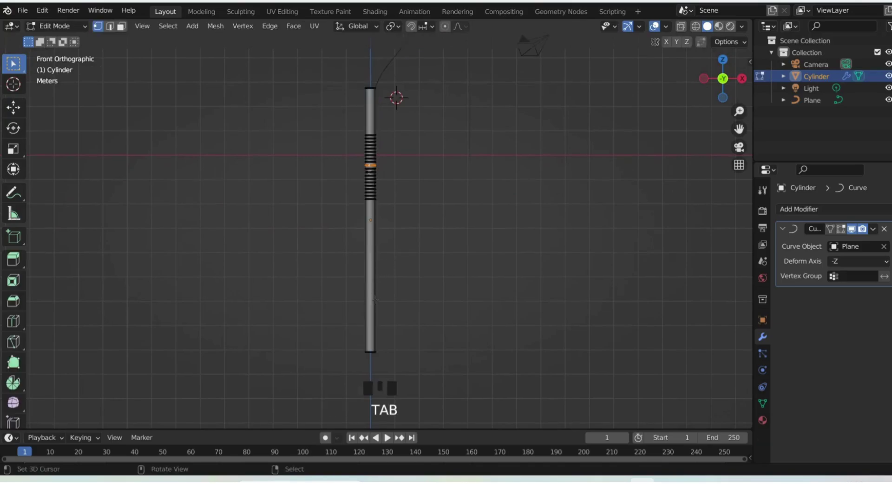
alt+right_click(379, 351)
alt+right_click(379, 352)
alt+right_click(379, 351)
shift+middle_drag(423, 342, 404, 245)
key(g)
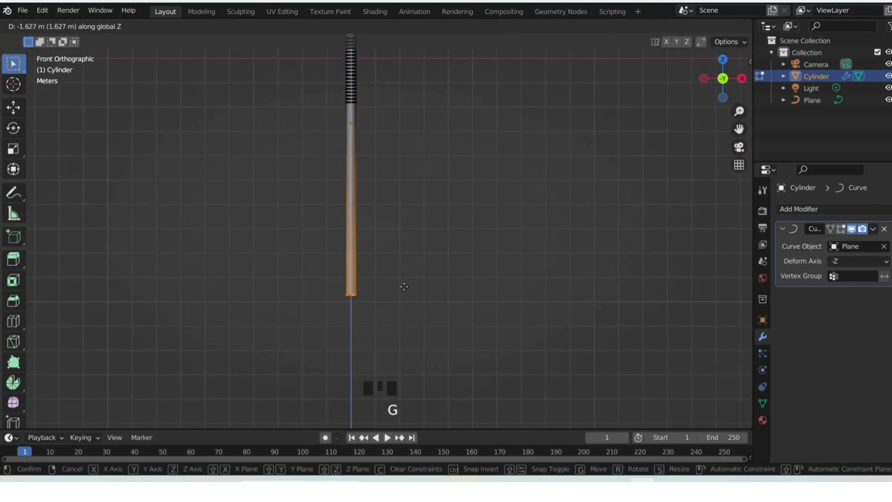
click(402, 299)
key(Tab)
Step: Examine the lengthened cylinder and the smoothness of its bent section up close
scroll(415, 149, down, 5)
scroll(425, 110, up, 4)
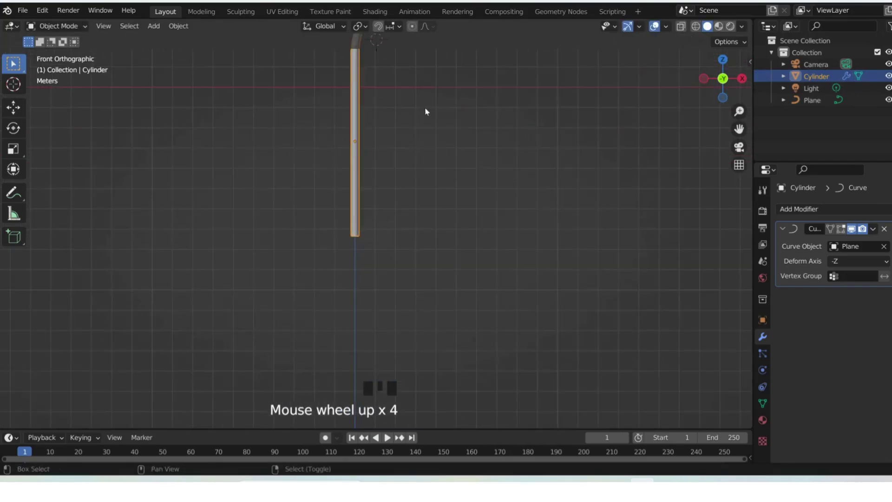
shift+middle_drag(425, 109, 423, 177)
scroll(439, 82, up, 4)
shift+middle_drag(439, 82, 424, 223)
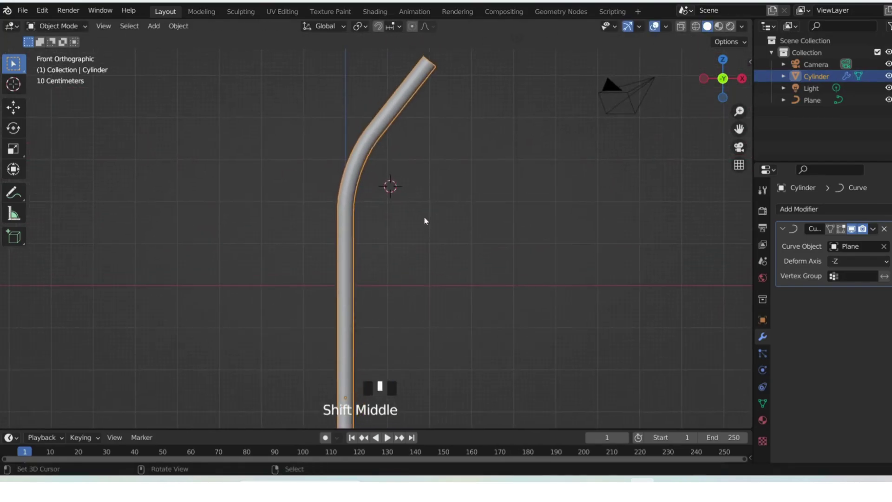
scroll(430, 174, up, 4)
shift+middle_drag(430, 175, 436, 263)
key(Tab)
key(Tab)
Step: In Edit Mode, select the second, fourth and sixth edge loops from the top of the cylinder's dense loop section
key(Tab)
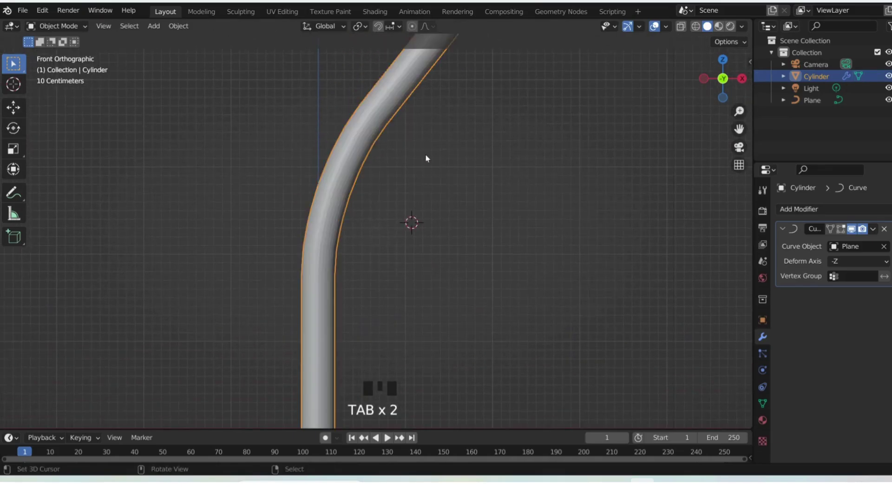
shift+middle_drag(483, 331, 511, 124)
shift+middle_drag(484, 204, 488, 183)
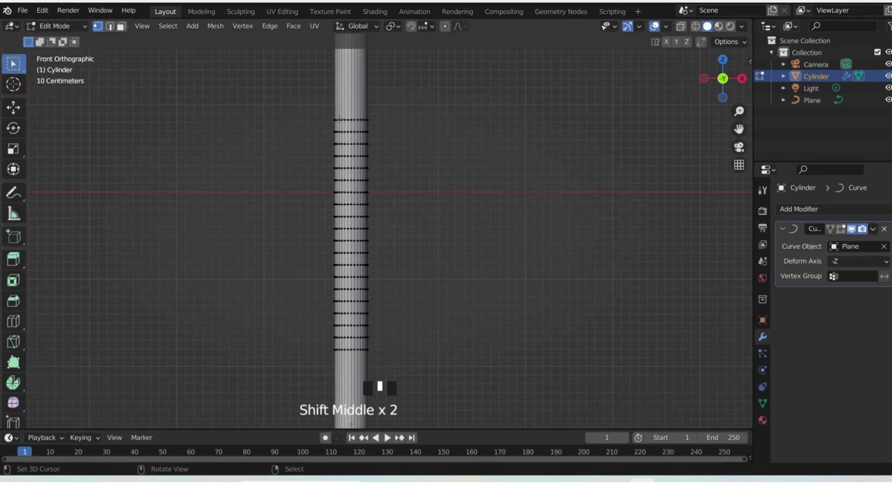
scroll(353, 121, up, 2)
right_click(332, 88)
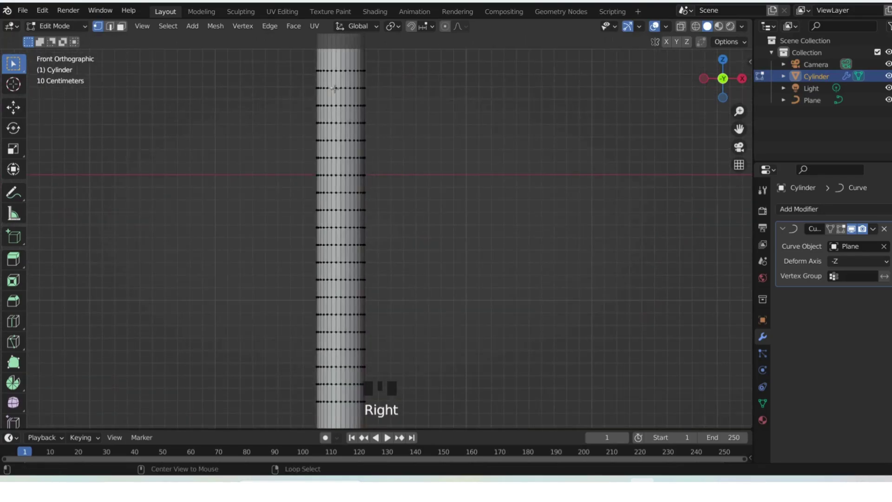
alt+right_click(336, 87)
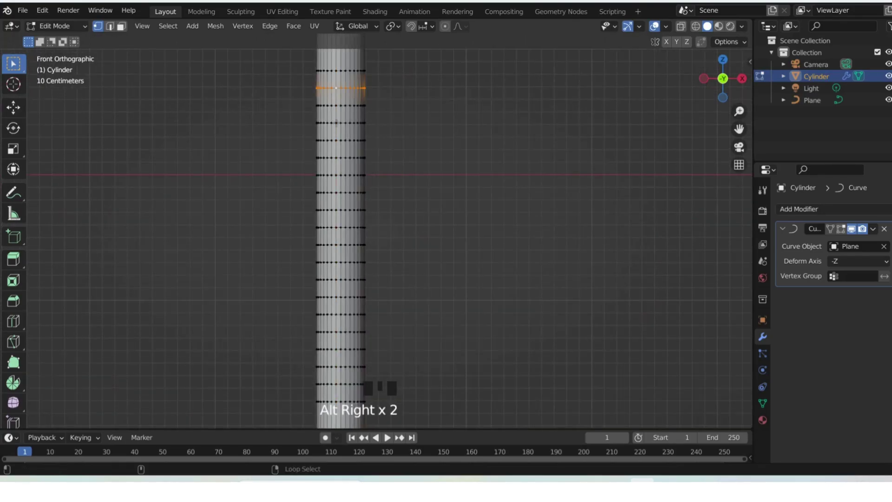
alt+shift+right_click(336, 123)
alt+shift+right_click(338, 158)
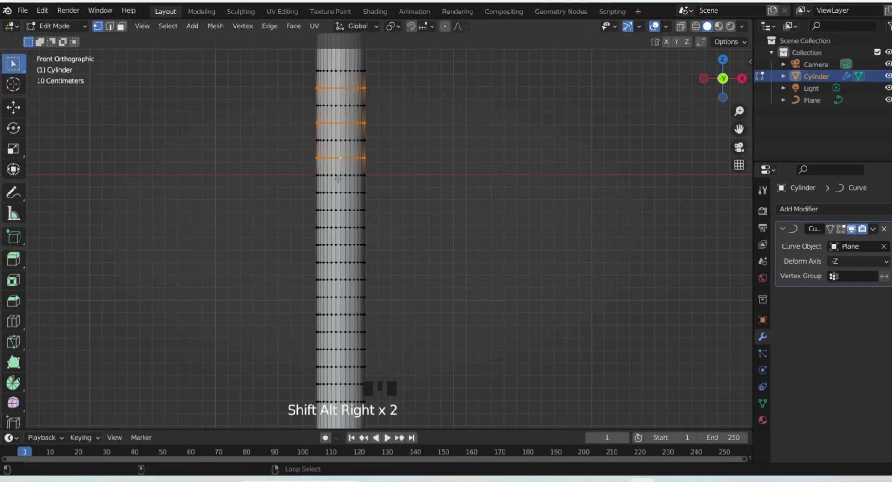
alt+shift+right_click(338, 192)
key(ctrl+z)
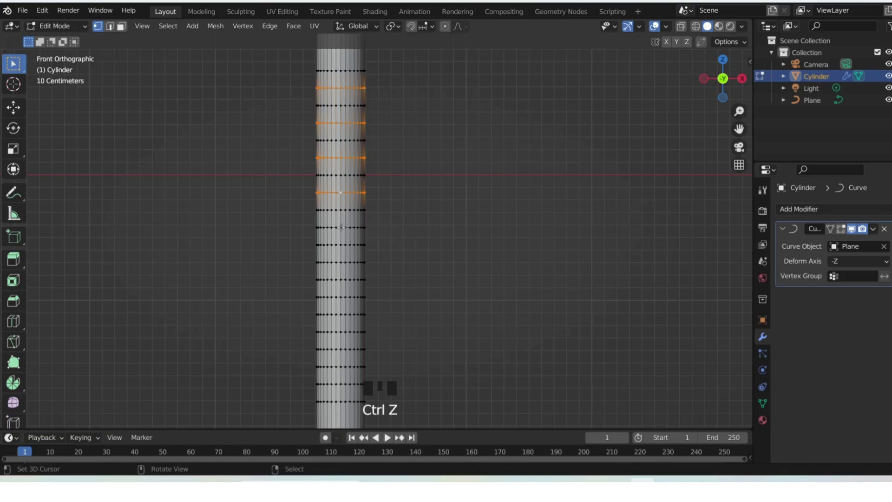
Step: Add every second edge loop from the eighth to the eighteenth to the selection
scroll(336, 227, up, 2)
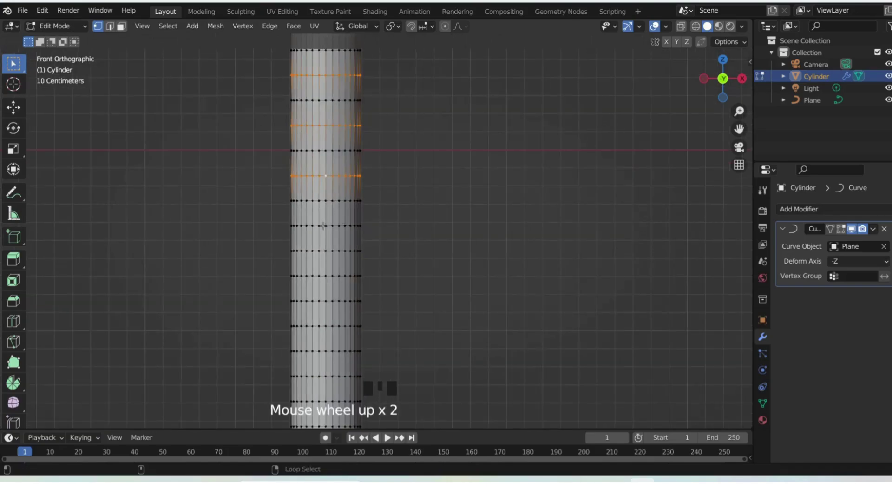
alt+shift+right_click(323, 225)
alt+shift+right_click(322, 277)
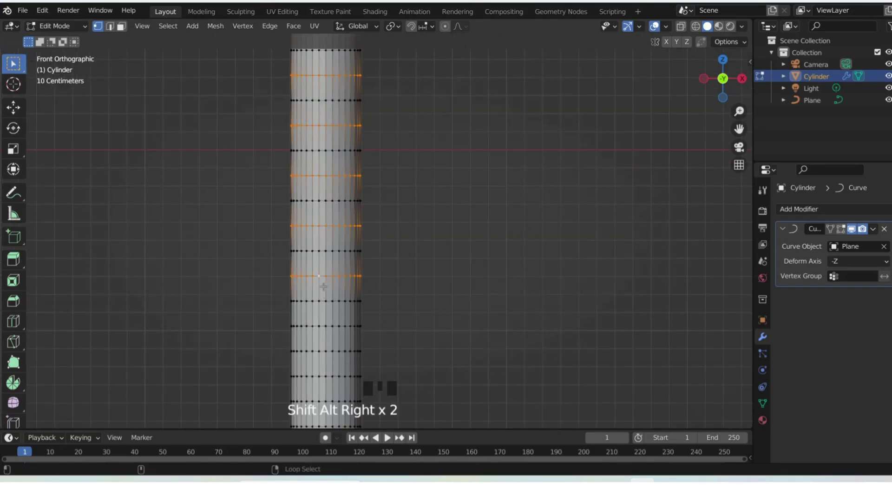
alt+shift+right_click(322, 326)
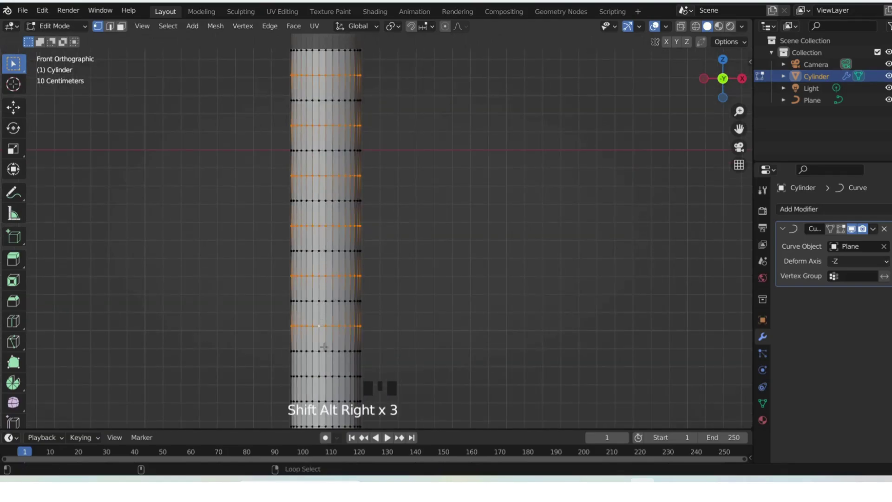
alt+shift+right_click(323, 375)
ctrl+middle_drag(322, 375, 434, 176)
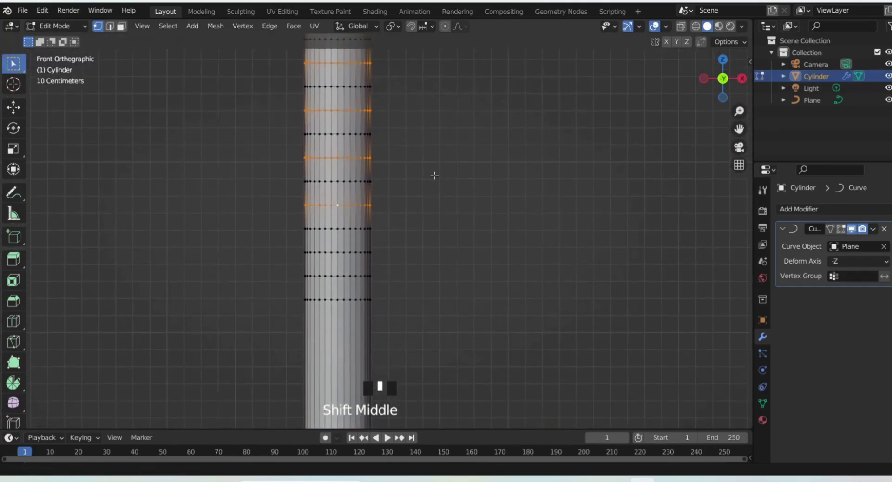
alt+shift+right_click(335, 253)
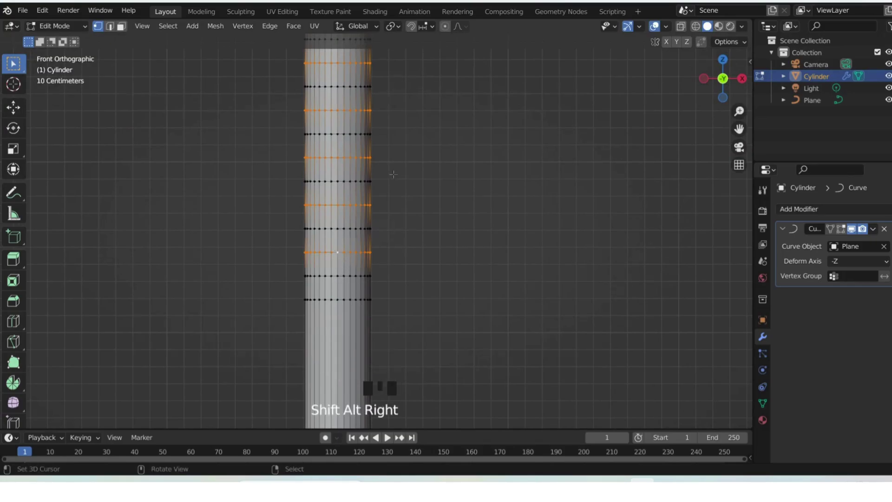
Step: Set the pivot point to Individual Origins, scale the selected edge loops outward into ribs, and return to Object Mode
scroll(437, 167, down, 7)
shift+middle_drag(448, 155, 425, 198)
scroll(405, 213, up, 4)
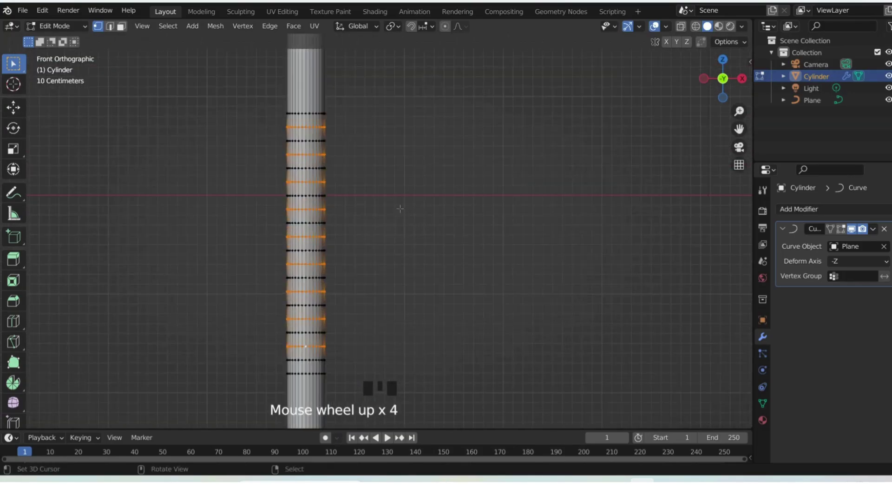
key(s)
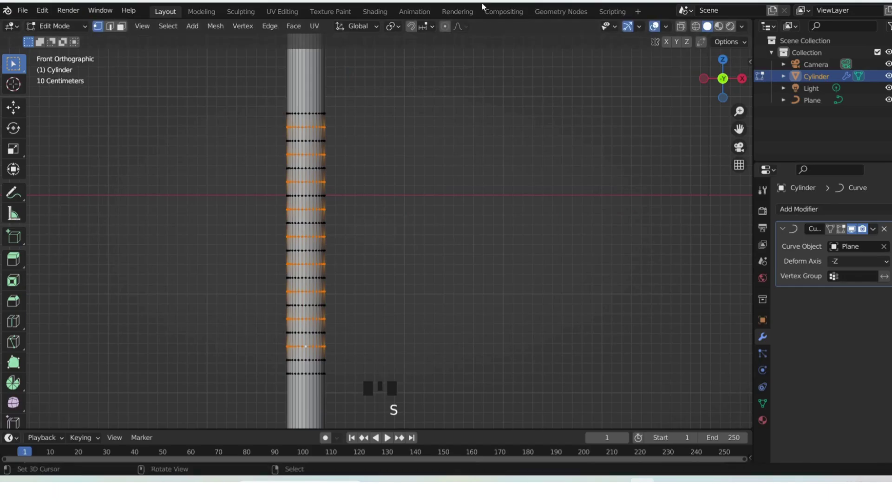
click(394, 27)
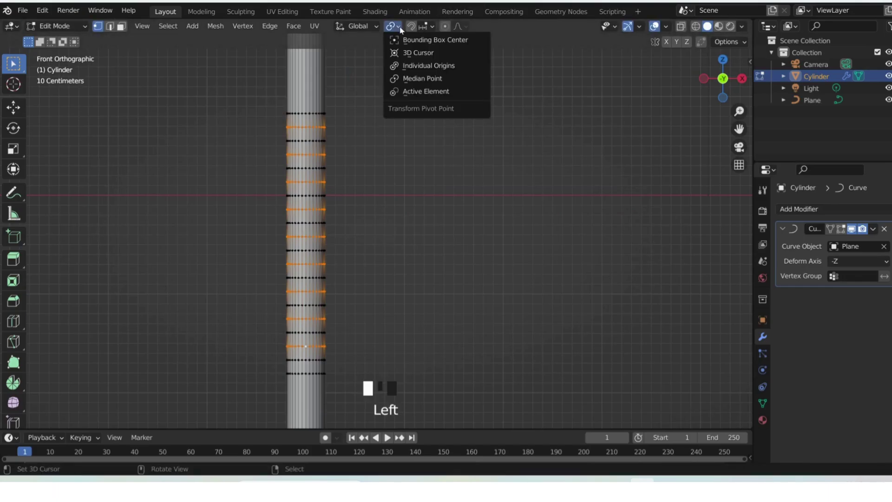
click(421, 66)
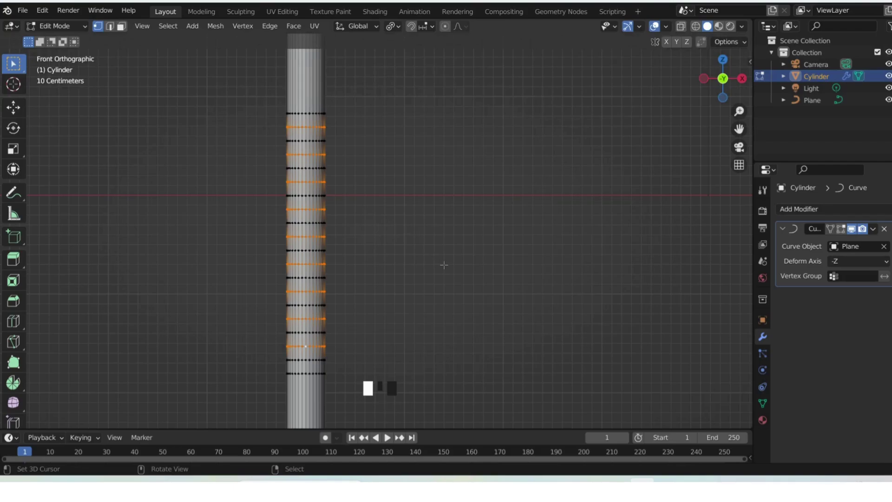
key(s)
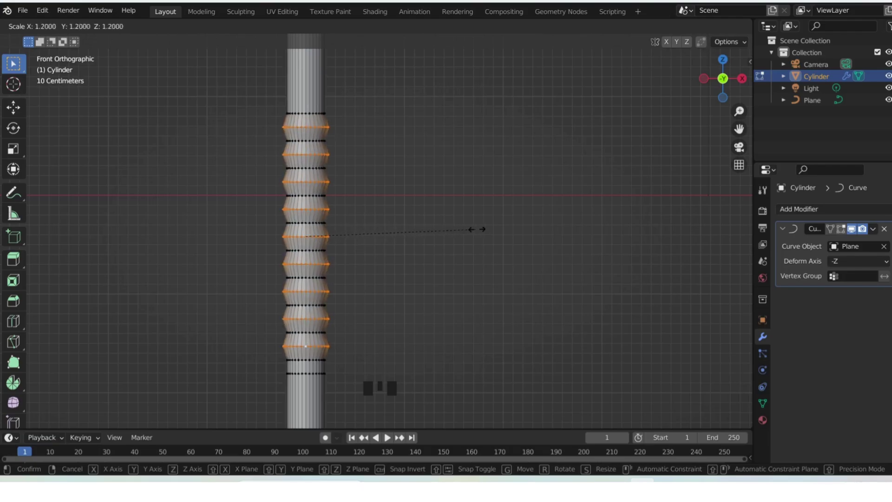
click(502, 227)
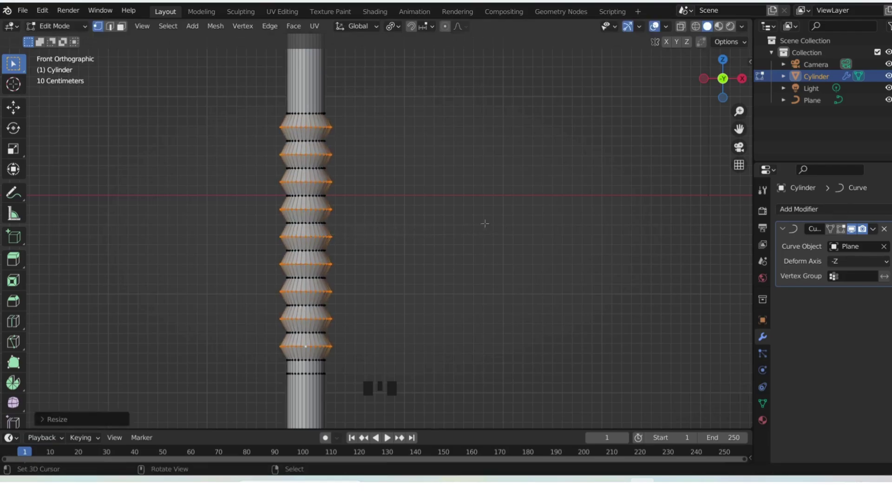
scroll(465, 195, down, 6)
key(Tab)
Step: From the front view, move the ribbed cylinder up along Z by about 0.5 m to position its ribs on the bend
scroll(421, 113, down, 6)
scroll(380, 227, up, 5)
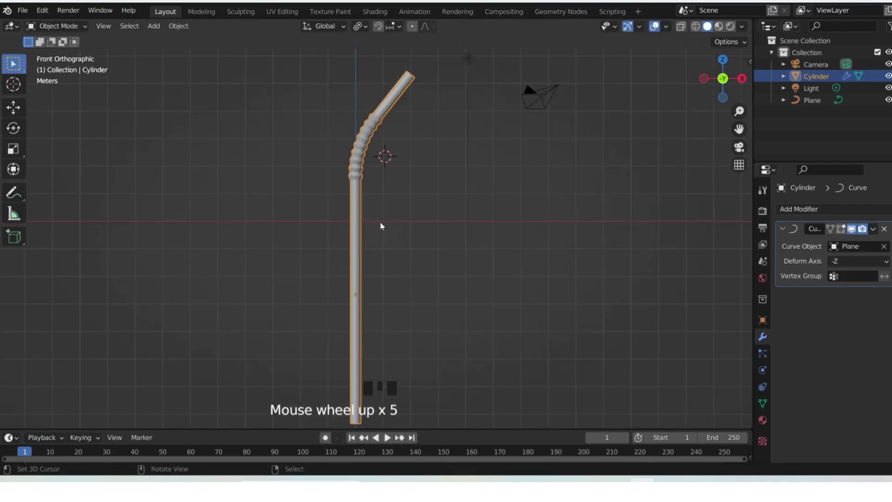
mouse_move(314, 169)
middle_down()
mouse_move(434, 193)
mouse_move(458, 236)
mouse_move(305, 155)
middle_up()
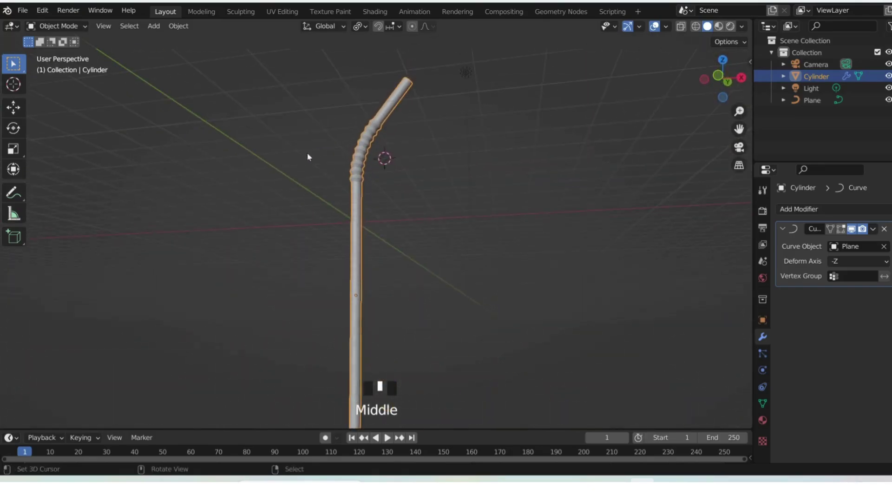
key(grave)
click(267, 122)
key(Tab)
key(Tab)
key(g)
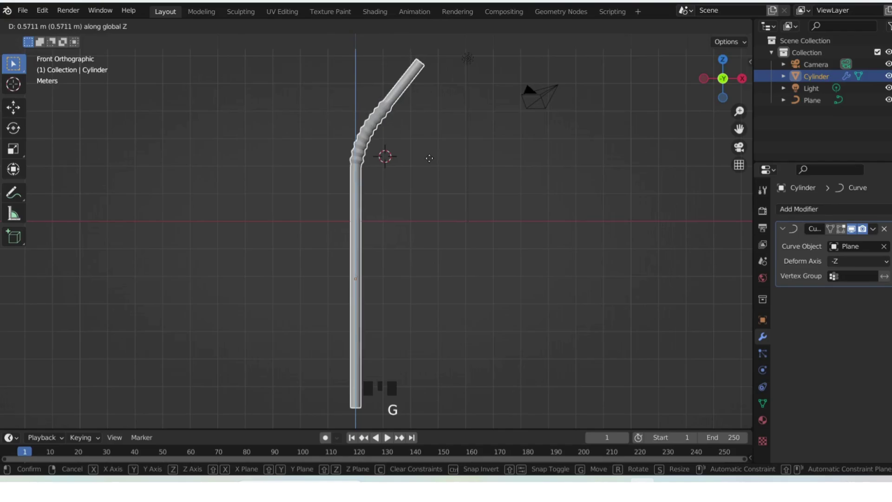
click(441, 163)
scroll(441, 164, down, 3)
scroll(470, 121, up, 5)
middle_drag(471, 122, 382, 177)
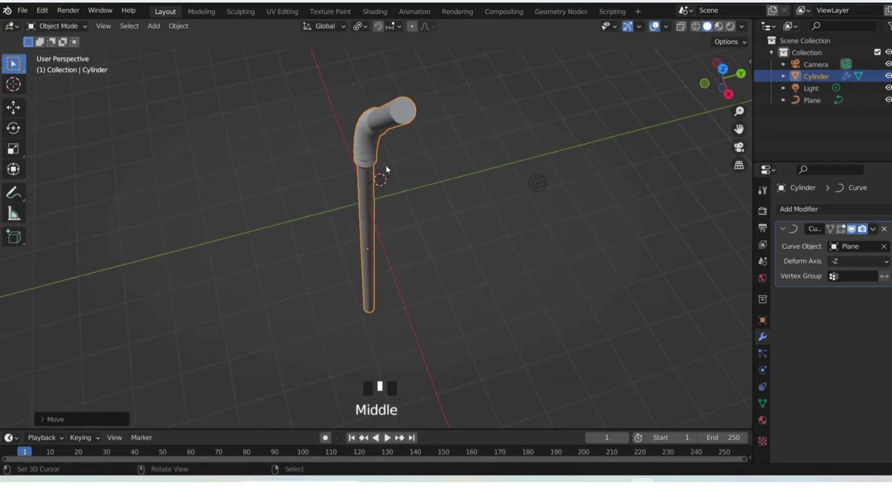
Step: In Edit Mode with face selection, select the cylinder's top cap face and delete it
key(Tab)
key(Tab)
key(grave)
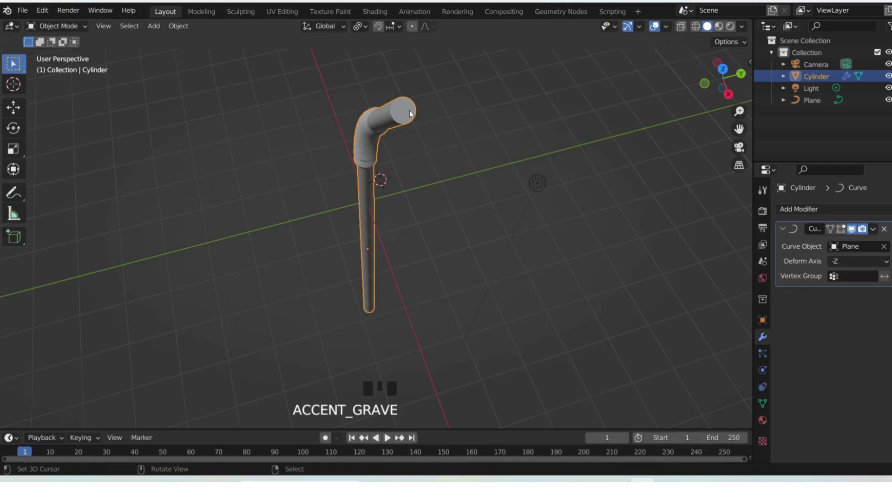
key(Tab)
key(3)
scroll(364, 124, up, 2)
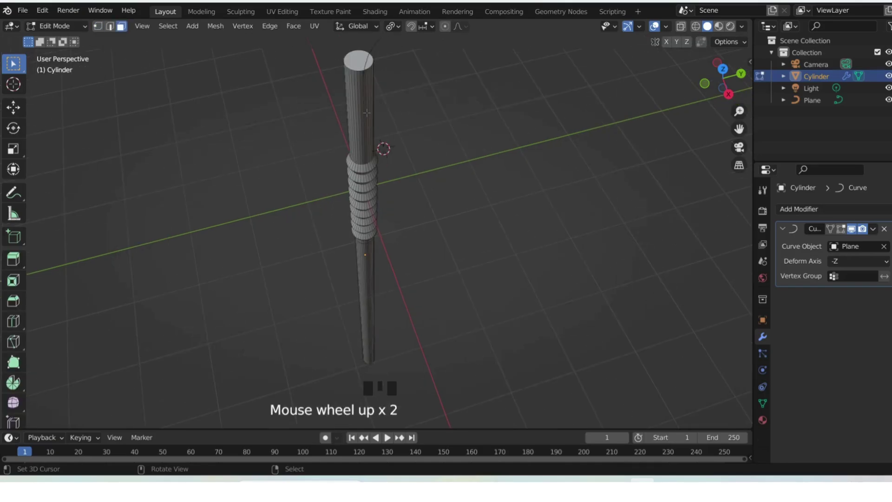
shift+middle_drag(367, 113, 356, 147)
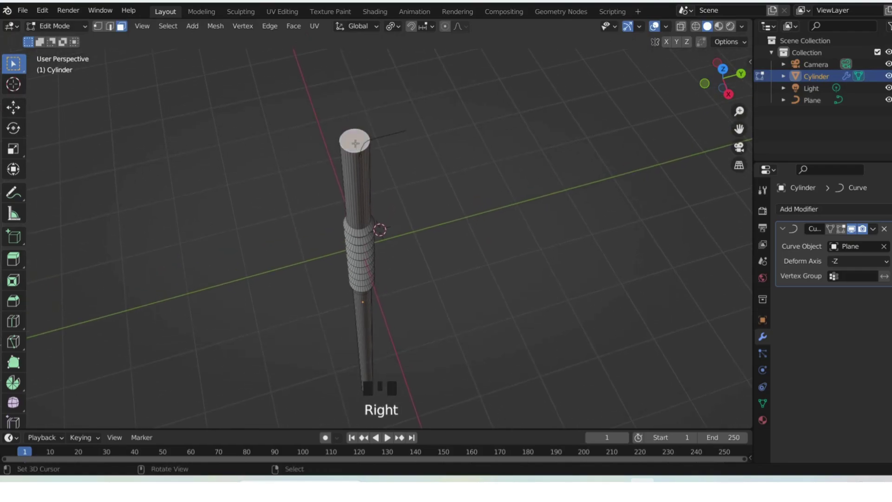
key(x)
click(356, 170)
Step: Select the cap face at the bottom end of the cylinder and delete it
scroll(617, 285, down, 1)
middle_drag(617, 284, 361, 185)
right_click(344, 193)
key(x)
click(345, 200)
Step: Examine from the front how the ribbed section follows the bend, comparing the mesh in Edit Mode and Object Mode
key(grave)
click(245, 115)
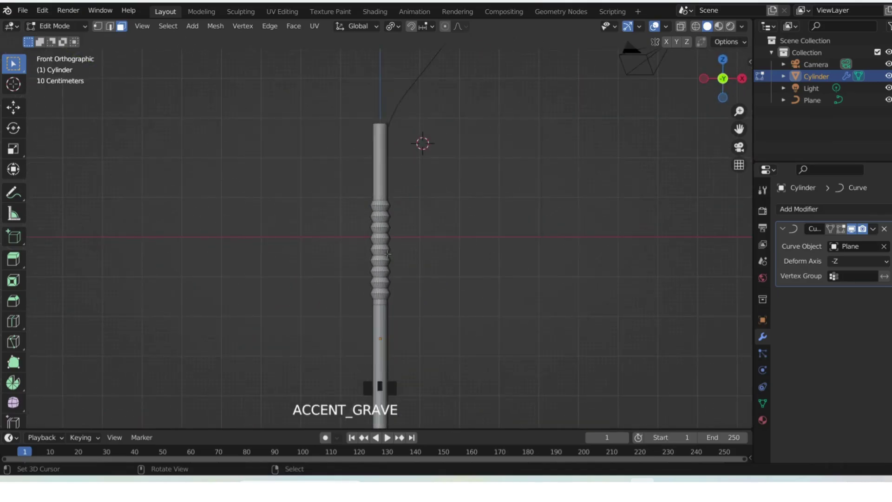
key(Tab)
scroll(439, 155, down, 2)
scroll(439, 156, up, 2)
shift+middle_drag(439, 156, 369, 208)
scroll(368, 195, up, 3)
key(Tab)
key(Tab)
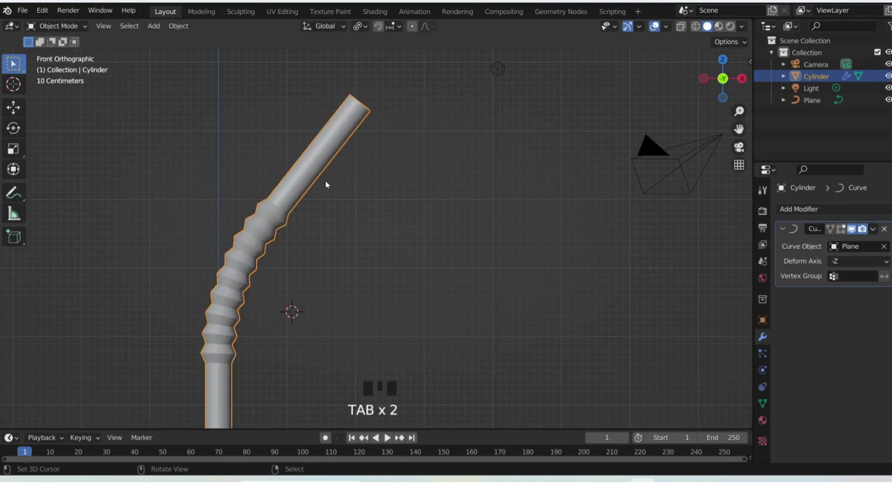
key(Tab)
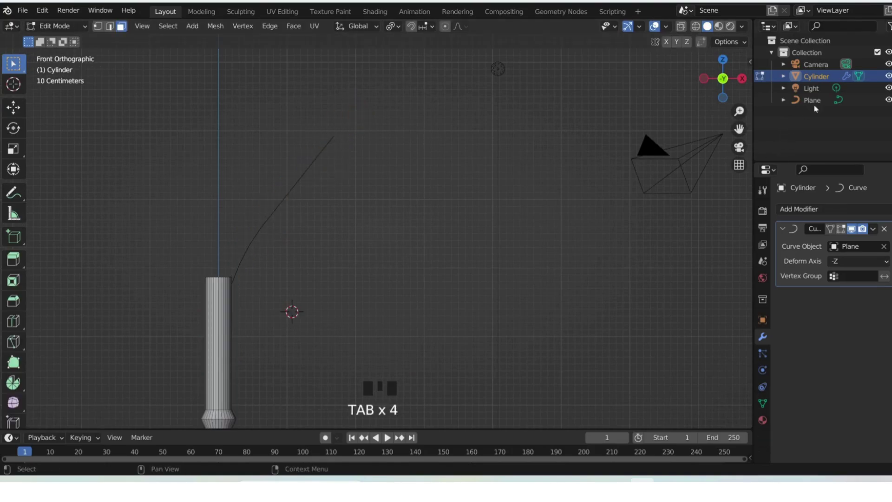
key(Tab)
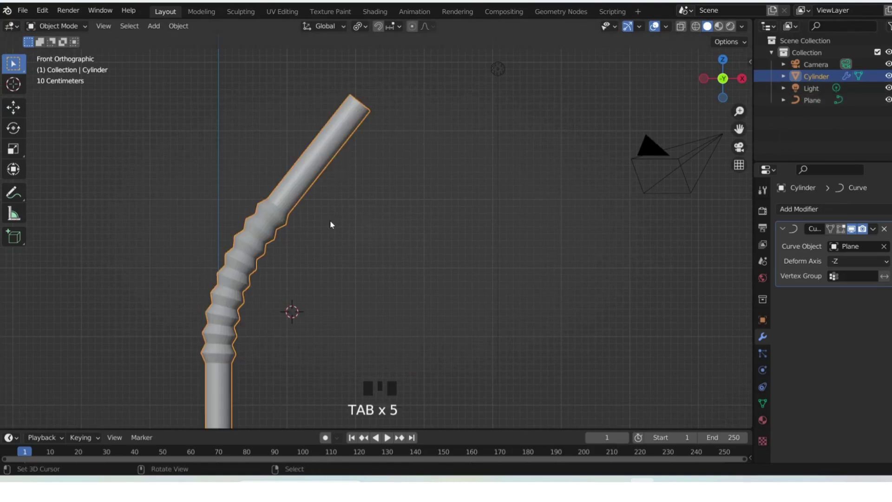
Step: Select the Plane curve, enter Edit Mode and select its upper end point
click(812, 100)
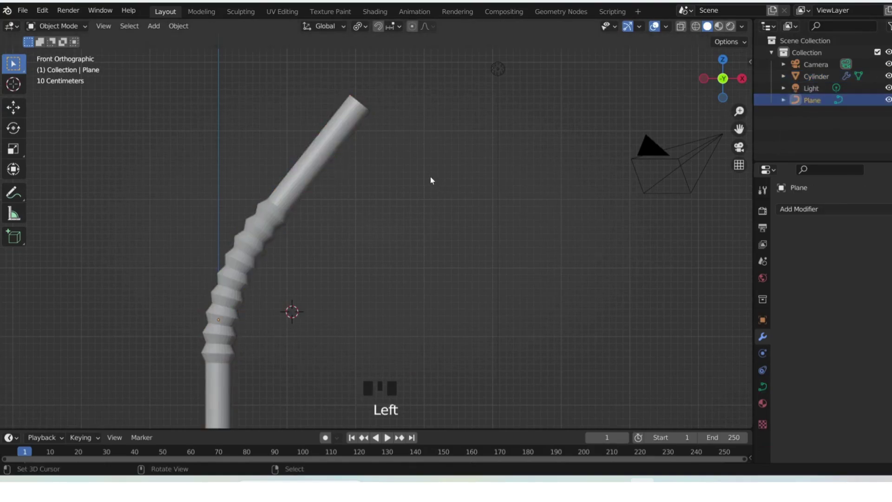
key(Tab)
right_click(332, 140)
key(g)
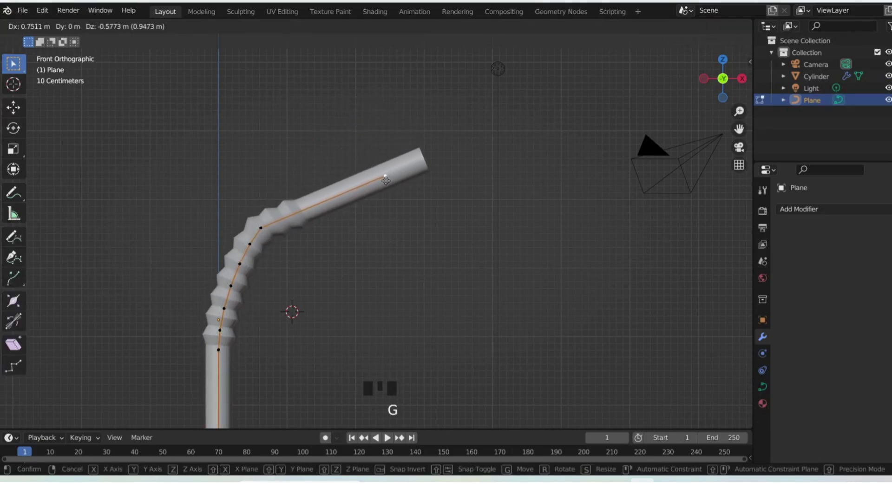
click(332, 142)
shift+right_click(261, 227)
shift+right_click(250, 243)
key(g)
right_click(383, 194)
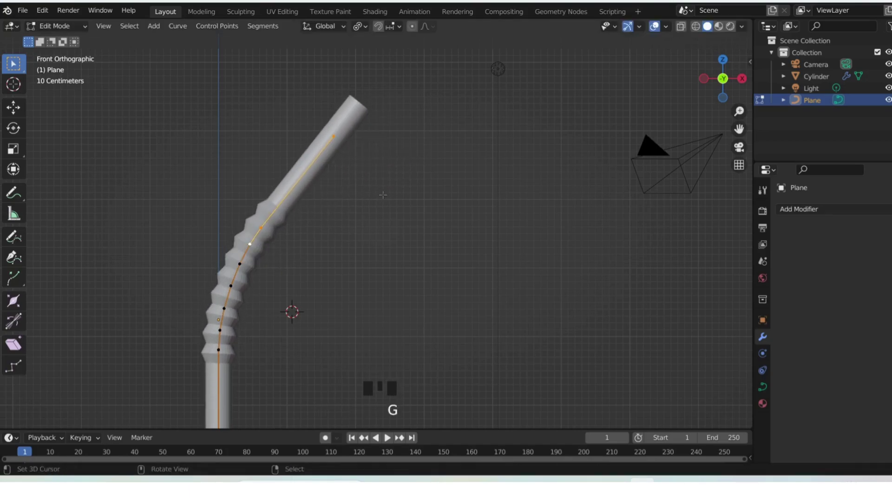
Step: Enable proportional editing and move the curve's upper end point outward and down with a proportional size of about 2.85 m to tighten the bend
right_click(334, 137)
key(o)
key(g)
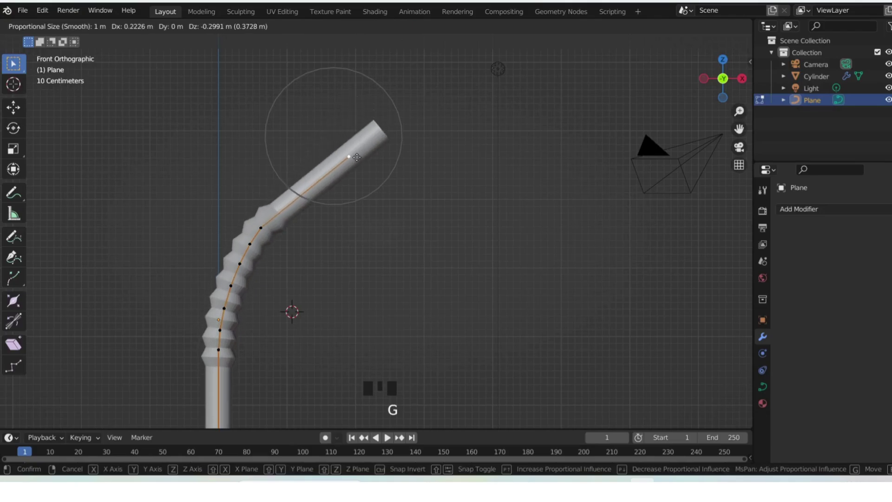
scroll(357, 157, down, 9)
scroll(368, 157, down, 2)
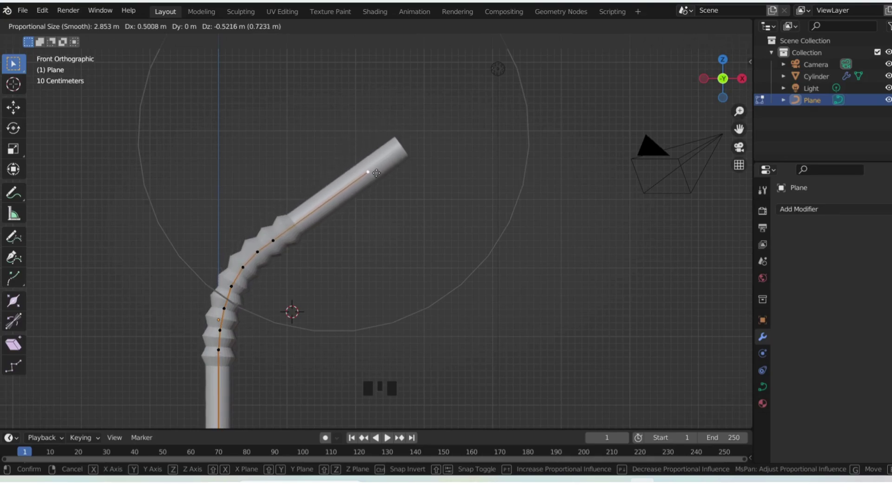
click(388, 183)
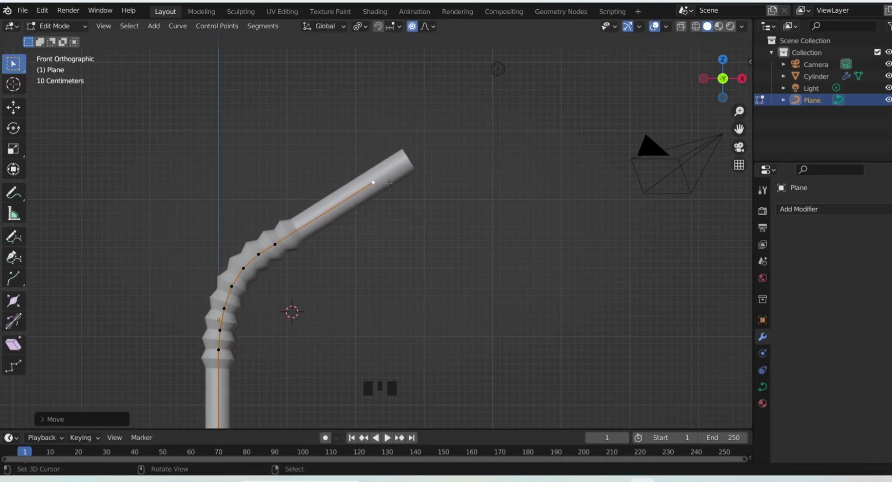
Step: Turn off proportional editing, move the curve's end point about 0.45 m back toward the bend, and return to Object Mode
right_click(380, 184)
key(o)
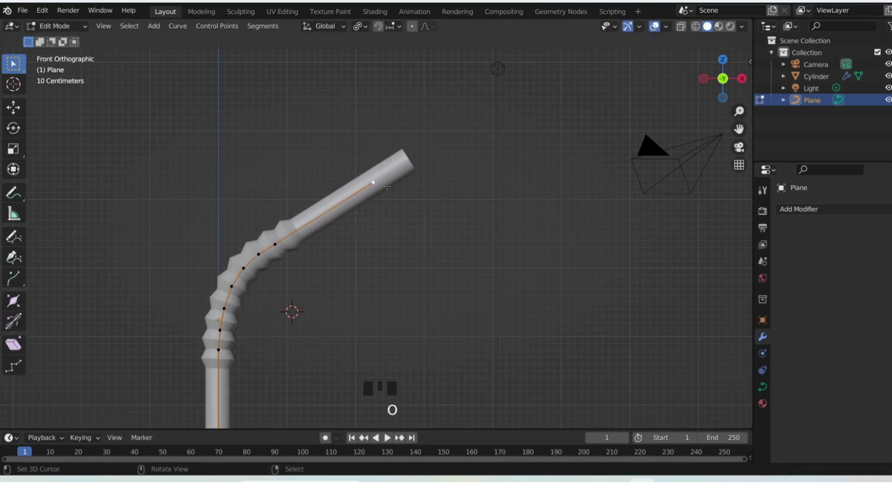
key(g)
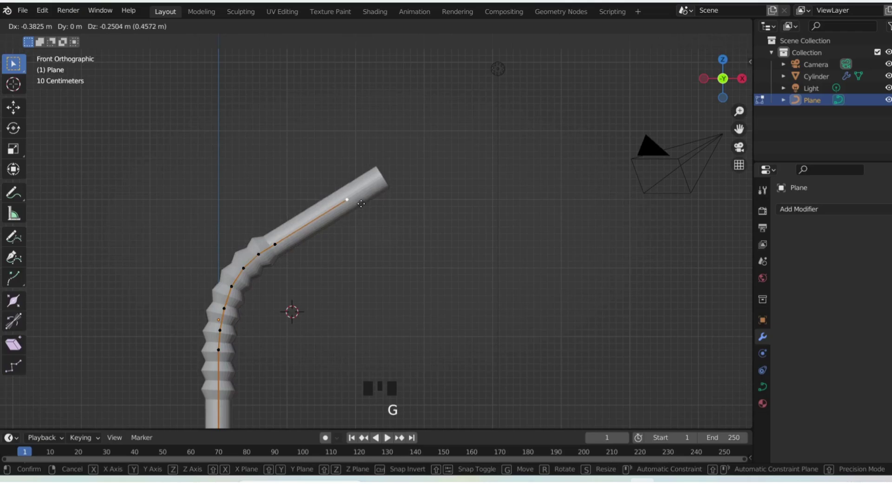
click(362, 206)
scroll(362, 206, down, 5)
shift+middle_drag(348, 311, 314, 210)
key(Tab)
Step: Select the straw cylinder and shade it smooth
key(grave)
click(260, 179)
scroll(336, 143, up, 6)
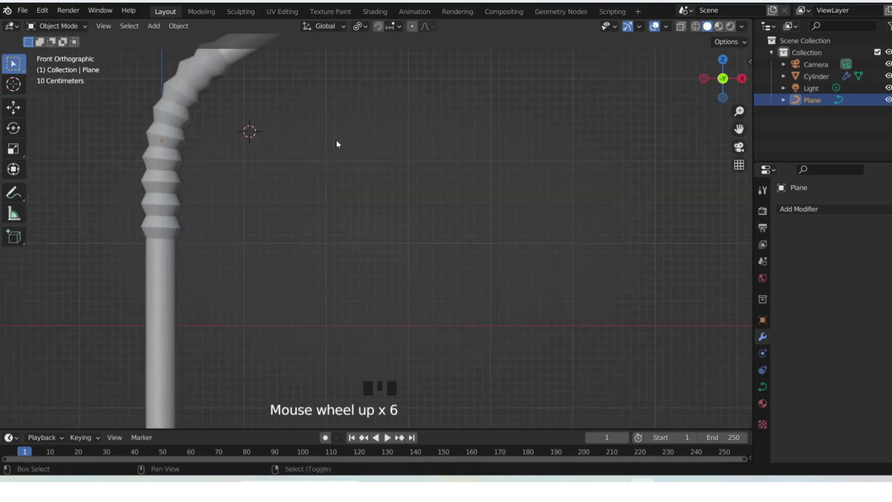
shift+middle_drag(337, 144, 323, 265)
right_click(325, 126)
middle_drag(325, 126, 361, 161)
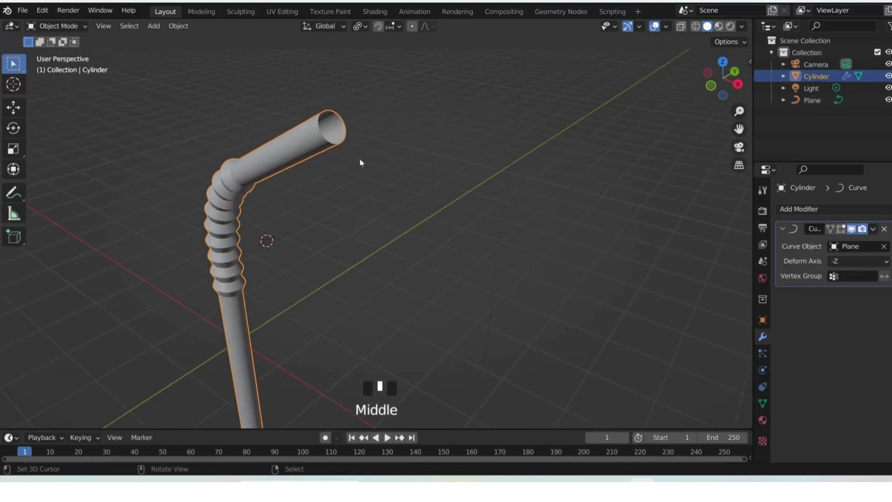
key(w)
click(362, 134)
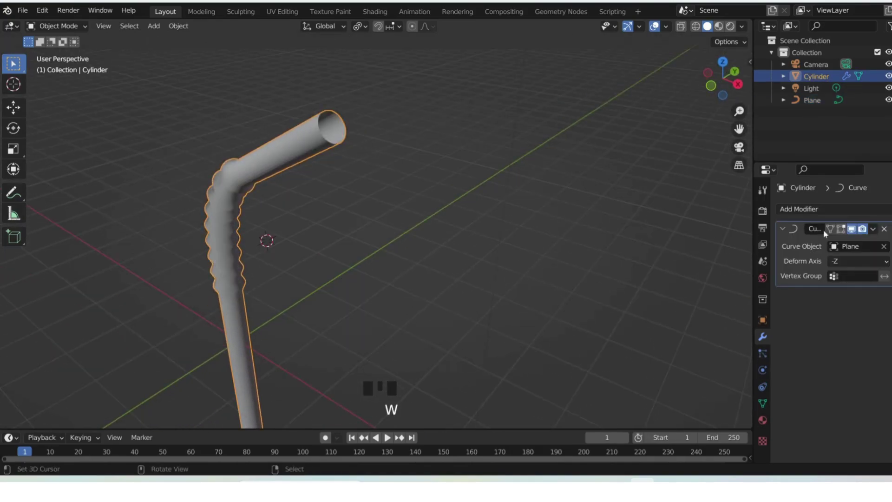
Step: Enable Auto Smooth at 30° in the cylinder's mesh normals settings
key(Tab)
key(Tab)
click(762, 403)
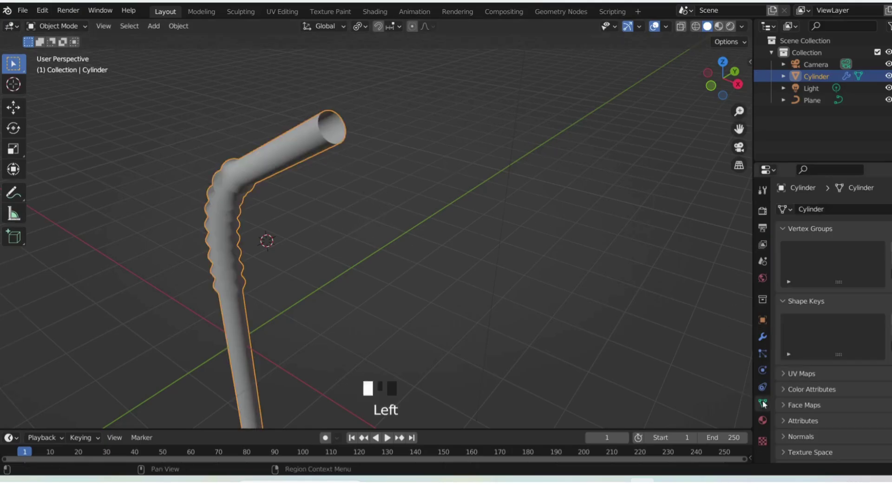
scroll(789, 432, down, 2)
click(787, 400)
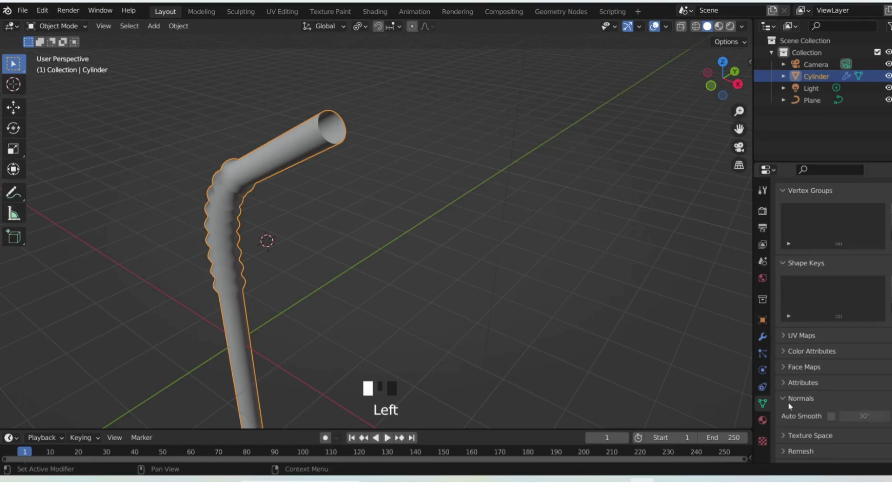
click(830, 416)
scroll(368, 161, up, 2)
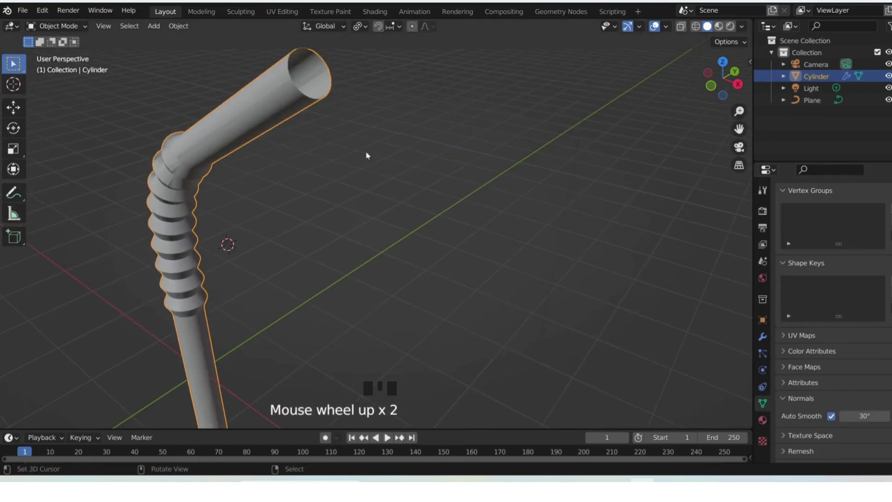
Step: Apply all transforms to the straw cylinder
right_click(306, 84)
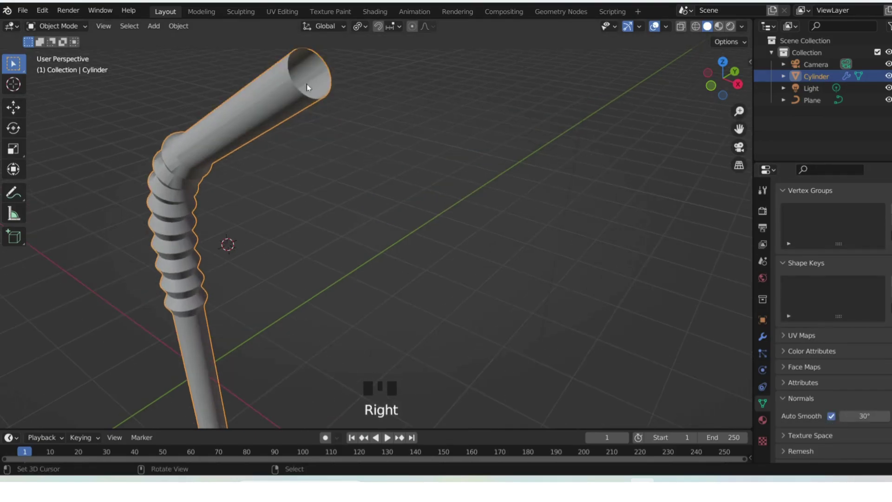
key(ctrl+a)
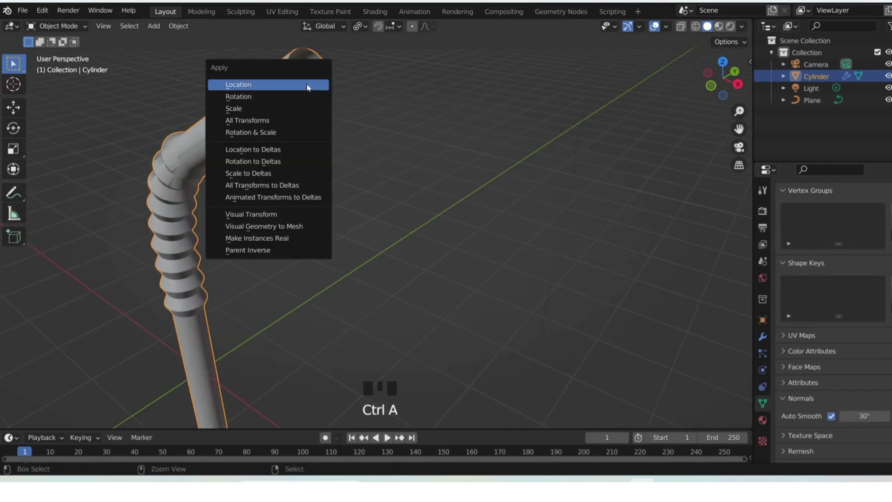
click(290, 122)
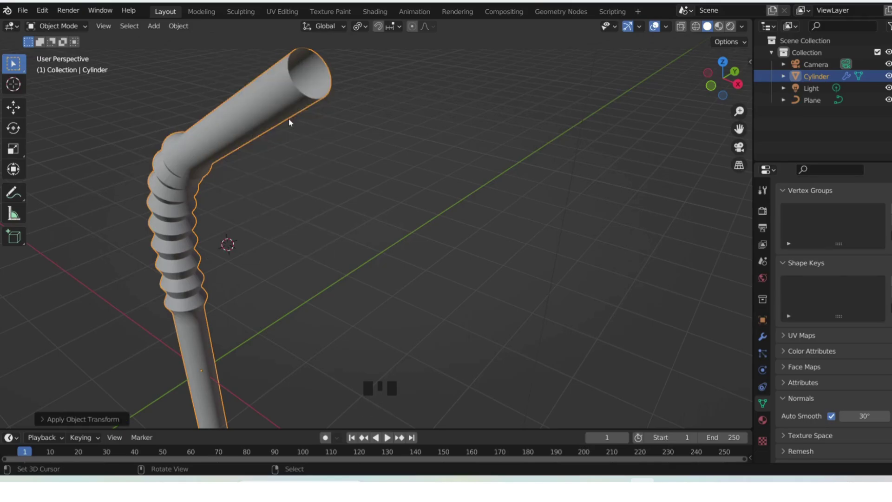
Step: Add a Solidify modifier to the cylinder and inspect the wall at the straw's open end
middle_drag(318, 82, 468, 212)
click(763, 337)
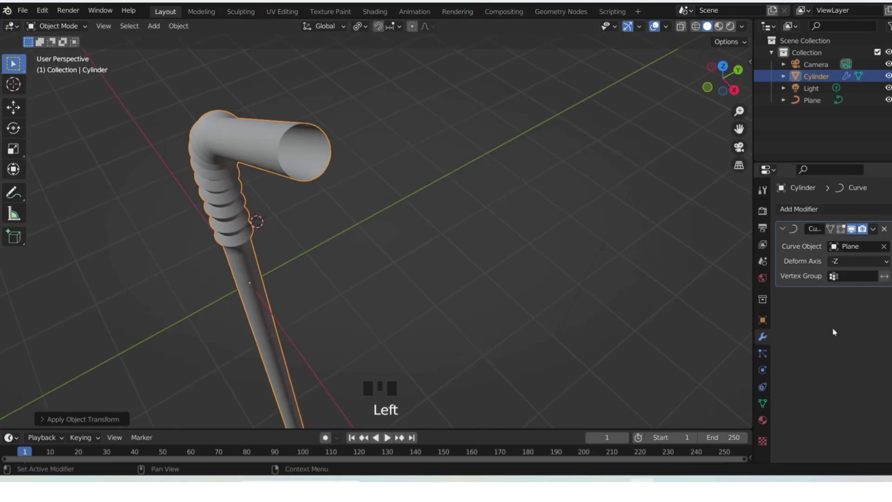
click(799, 209)
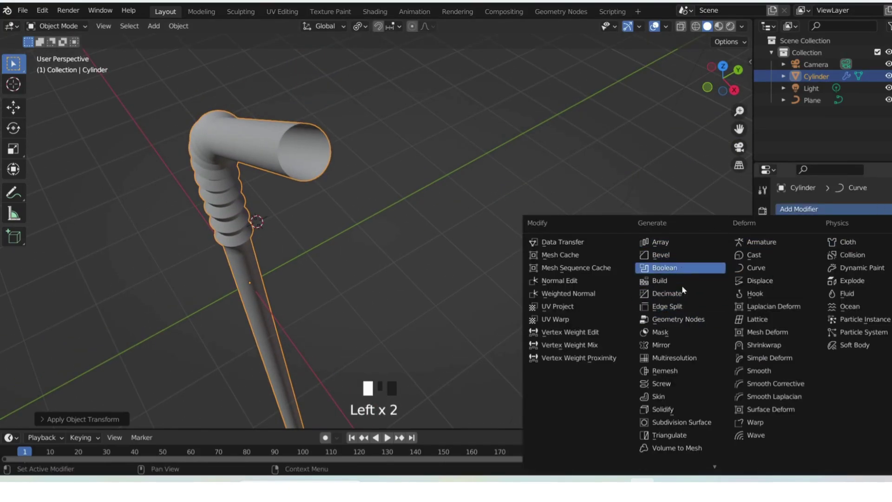
click(679, 409)
middle_drag(390, 227, 384, 207)
scroll(343, 164, up, 2)
shift+middle_drag(322, 121, 291, 183)
scroll(292, 183, up, 2)
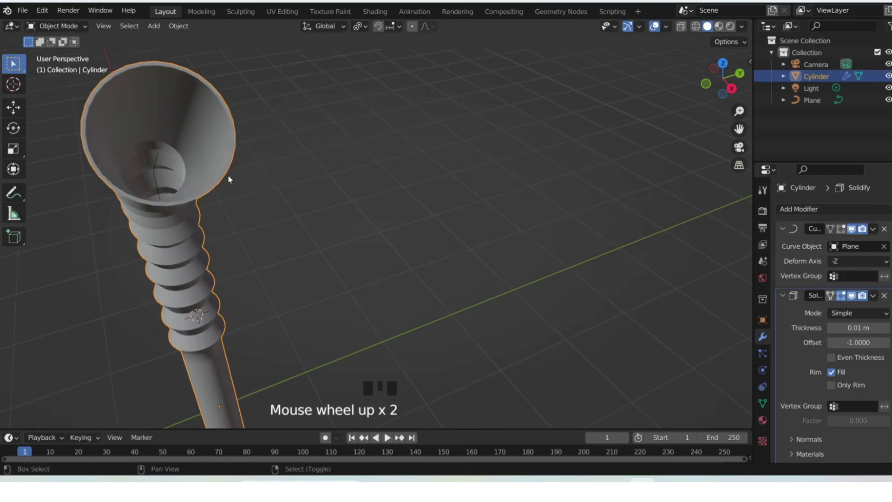
shift+middle_drag(224, 179, 330, 233)
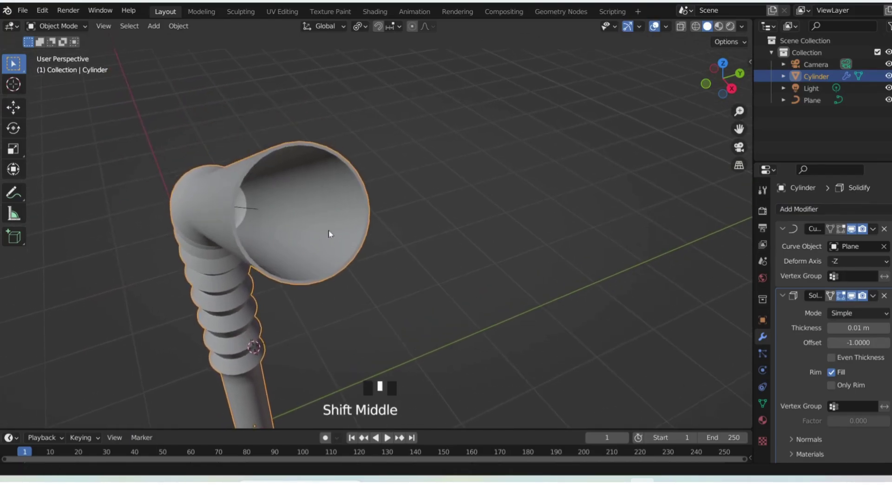
Step: Set the Solidify thickness to 0.02 m and apply the modifier
click(886, 328)
click(834, 327)
click(834, 327)
click(835, 327)
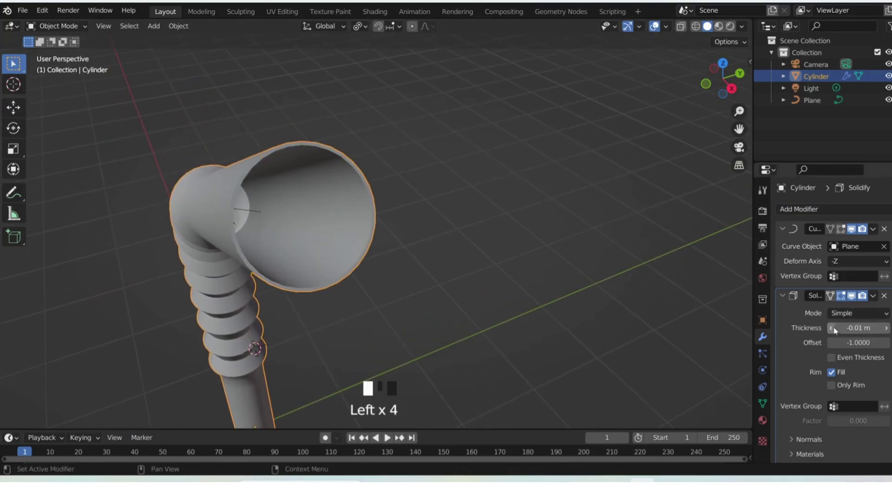
click(886, 328)
click(886, 328)
click(886, 328)
click(886, 328)
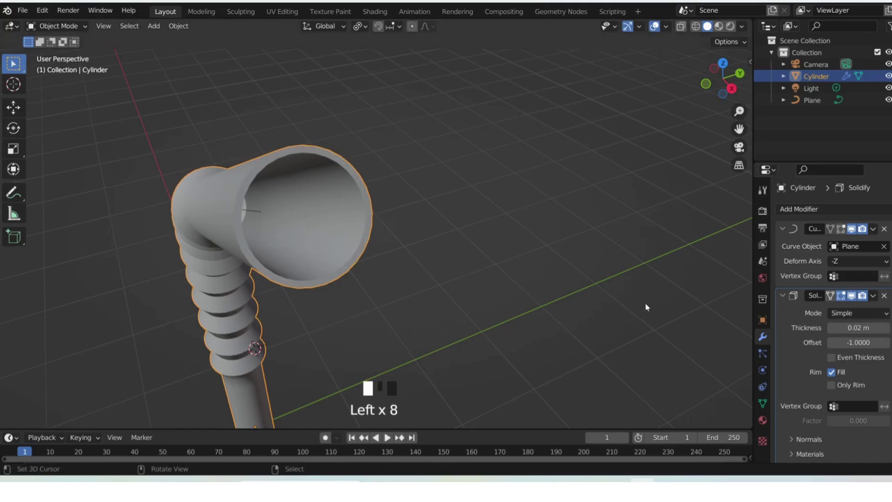
drag(872, 300, 869, 308)
key(Tab)
key(Tab)
Step: From the front view, apply the cylinder's Curve modifier to make the bend permanent
middle_drag(372, 271, 463, 274)
scroll(332, 274, down, 5)
scroll(332, 274, down, 1)
key(grave)
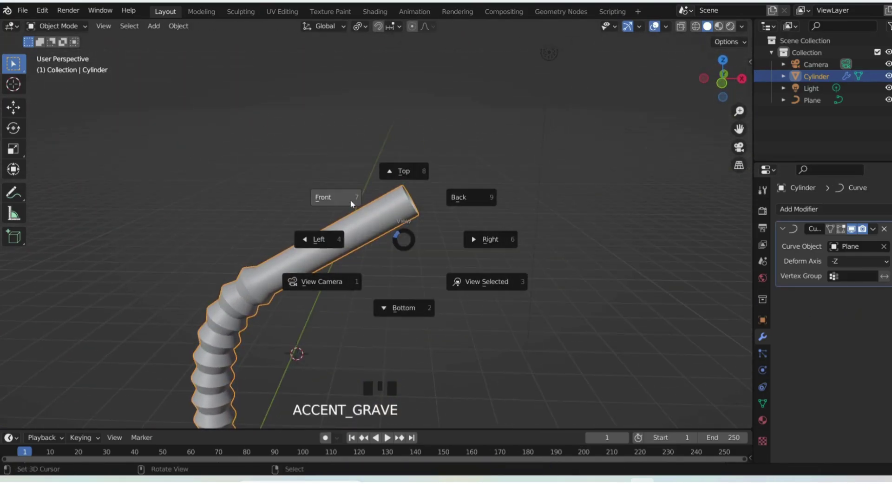
scroll(369, 321, down, 6)
shift+middle_drag(371, 323, 359, 130)
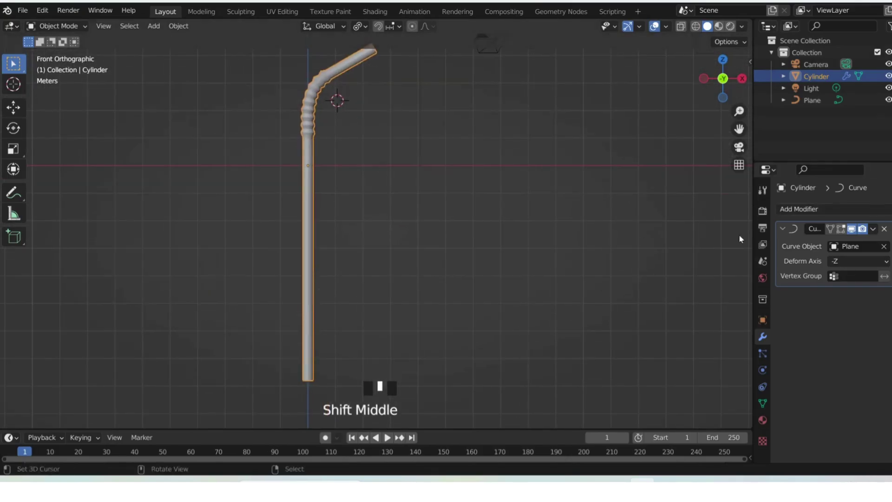
click(873, 229)
click(862, 243)
key(Tab)
key(Tab)
right_click(361, 95)
right_click(358, 84)
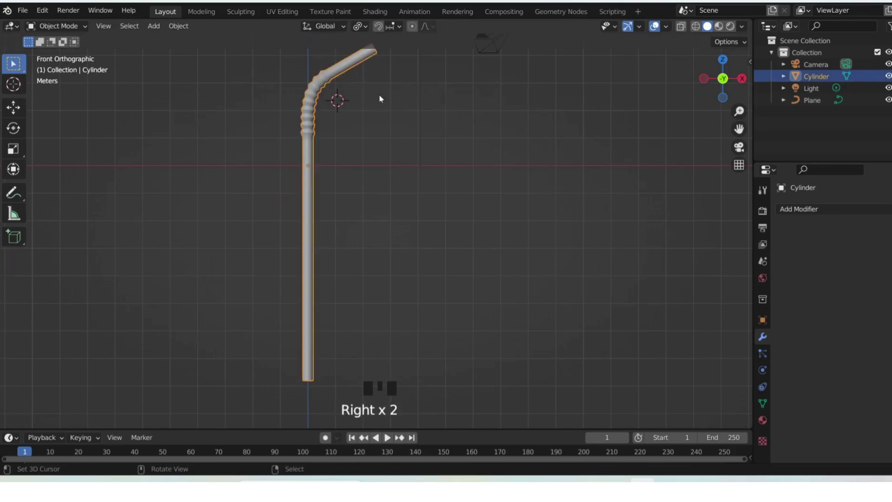
key(g)
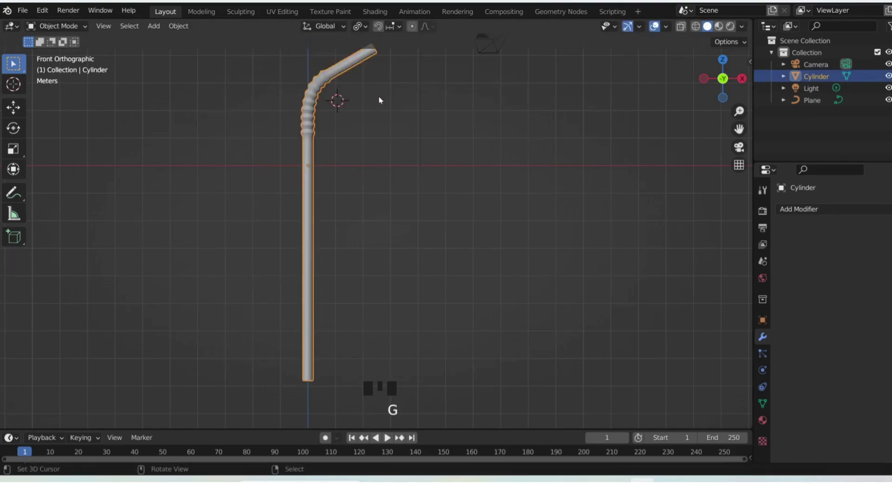
Step: Delete the leftover Plane curve that guided the straw's bend
scroll(379, 99, up, 2)
shift+middle_drag(373, 100, 434, 221)
click(813, 100)
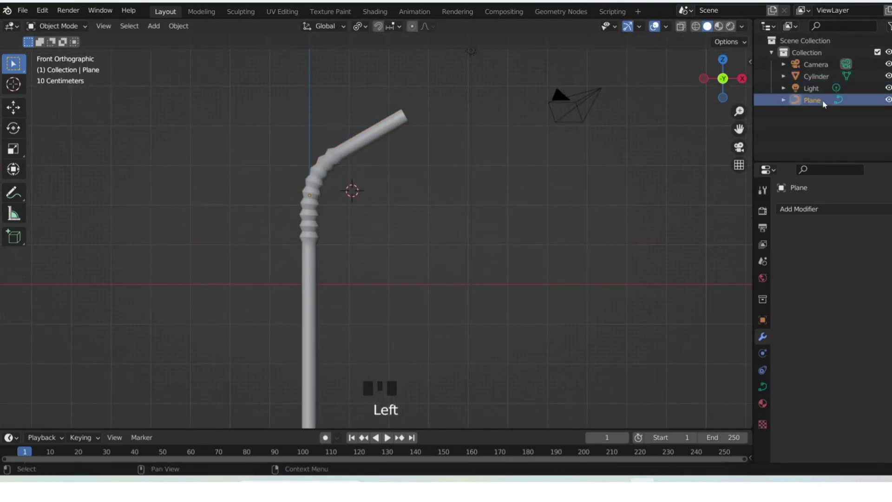
key(x)
click(459, 151)
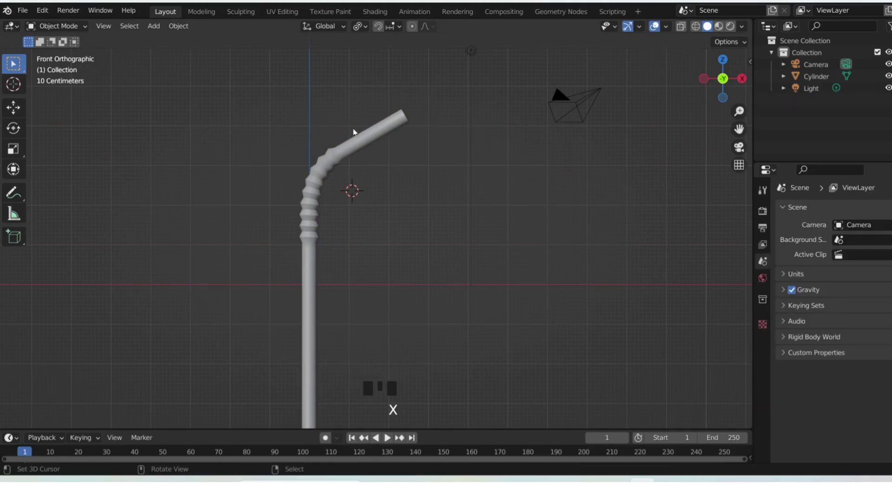
Step: Rotate the straw cylinder freely about the global Z axis and view it in perspective
right_click(351, 129)
key(r)
key(z)
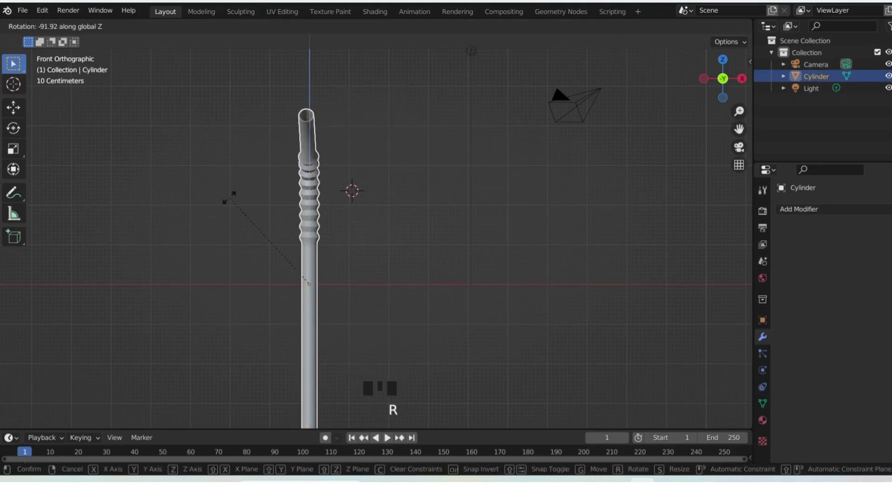
click(443, 188)
middle_drag(442, 187, 380, 265)
scroll(374, 234, down, 4)
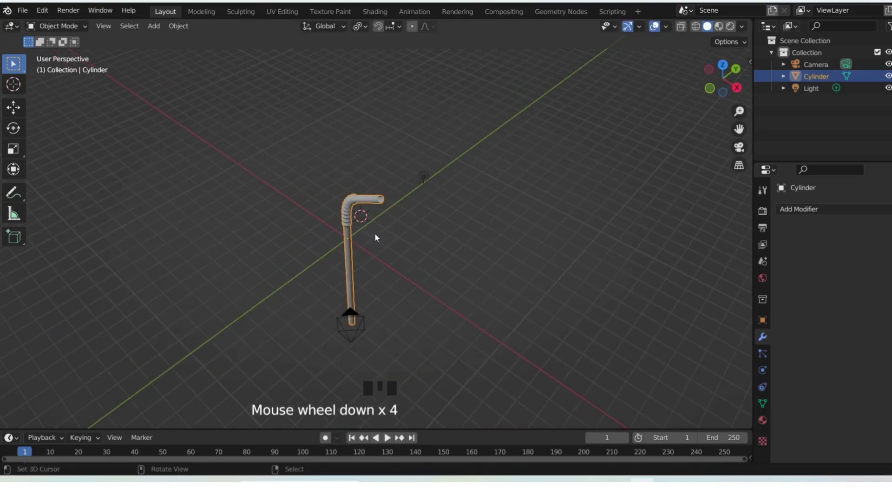
Step: Move the straw cylinder upward along the Z axis and view it up close in perspective
key(g)
key(z)
click(386, 179)
middle_drag(386, 179, 405, 225)
scroll(395, 181, up, 2)
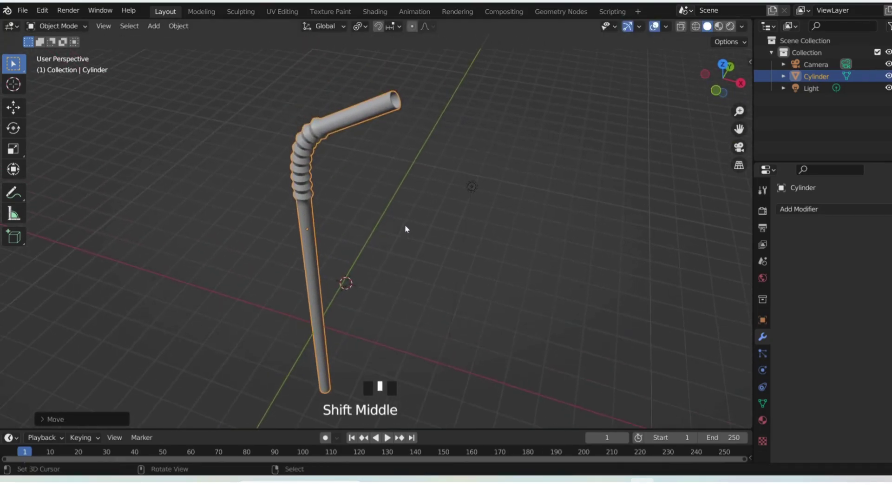
right_click(441, 207)
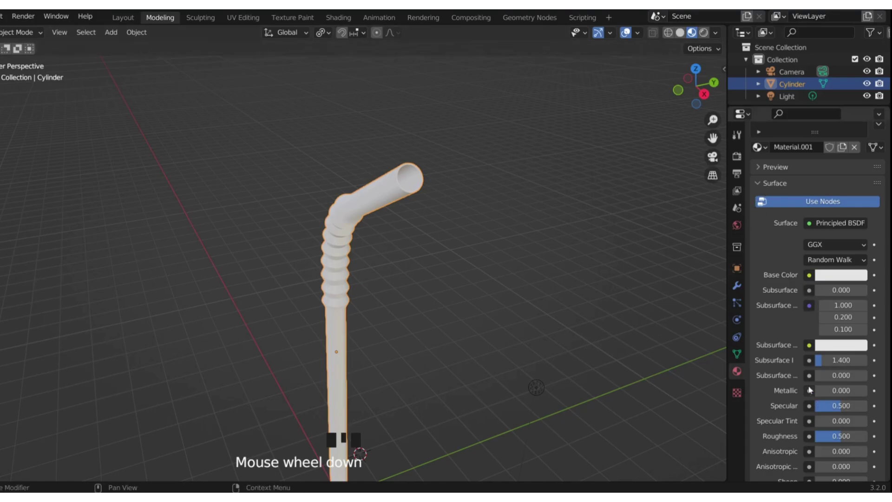
Step: Set the straw material's Roughness to 0.278 and its Metallic value to 0.333
scroll(809, 389, down, 3)
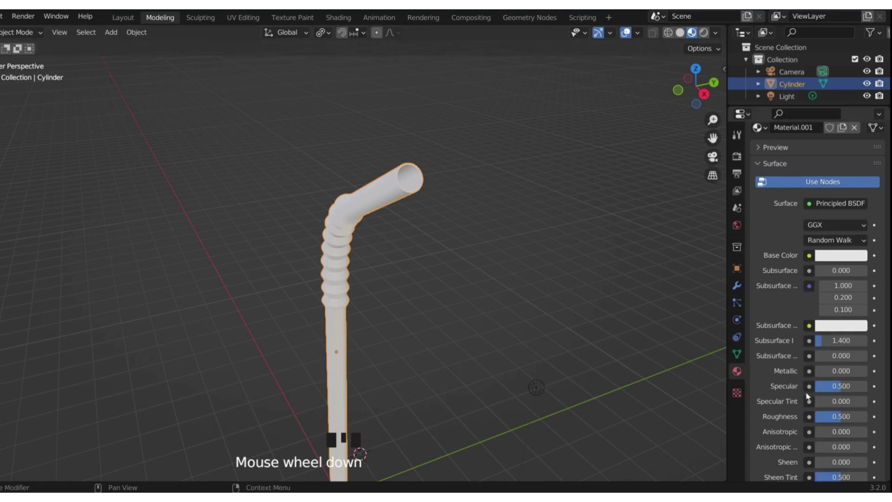
scroll(814, 363, down, 2)
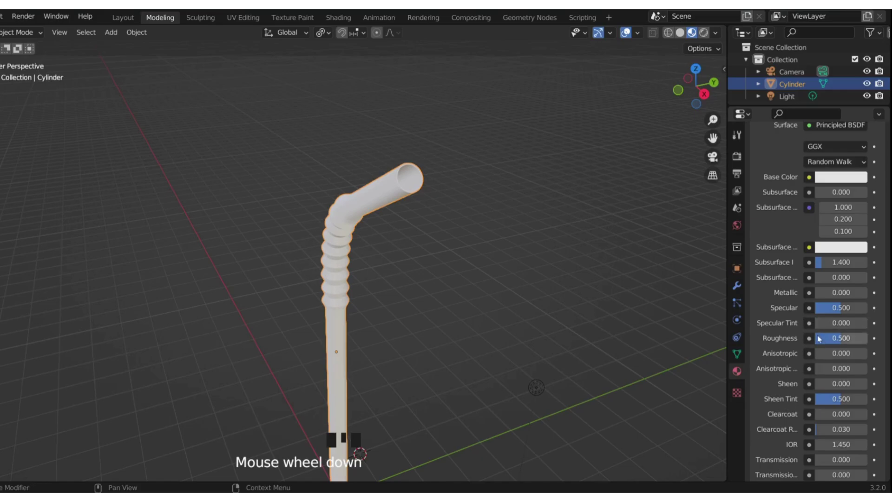
drag(827, 295, 861, 294)
scroll(442, 213, up, 2)
shift+middle_drag(441, 216, 428, 250)
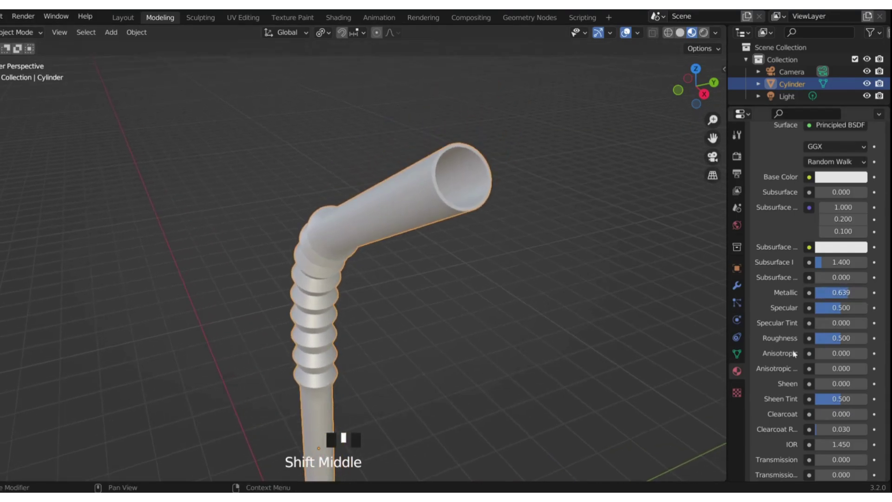
drag(830, 339, 821, 339)
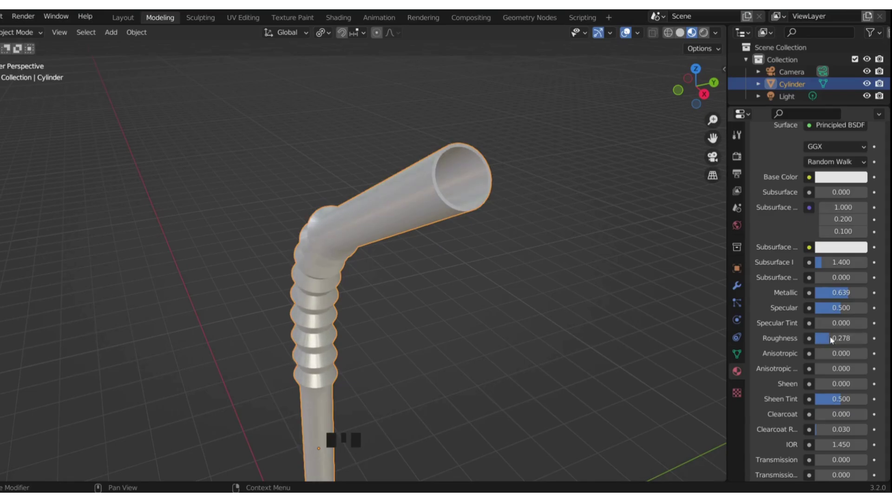
drag(841, 292, 829, 293)
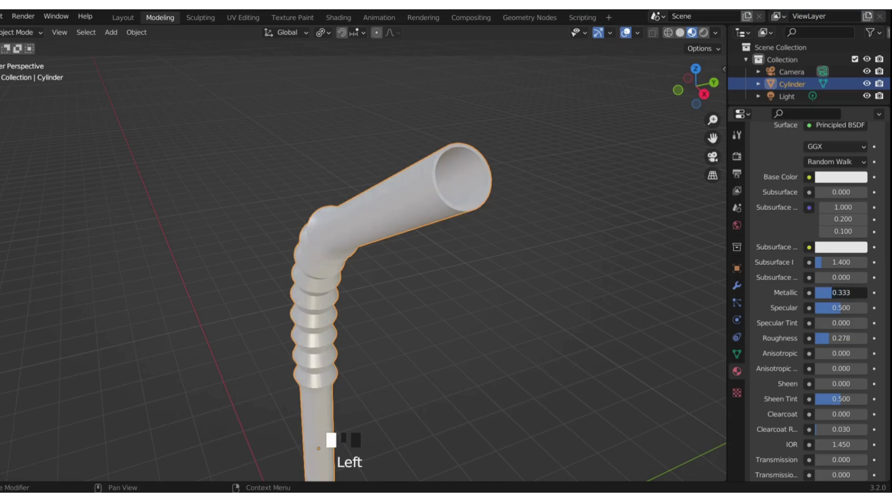
middle_drag(398, 322, 476, 296)
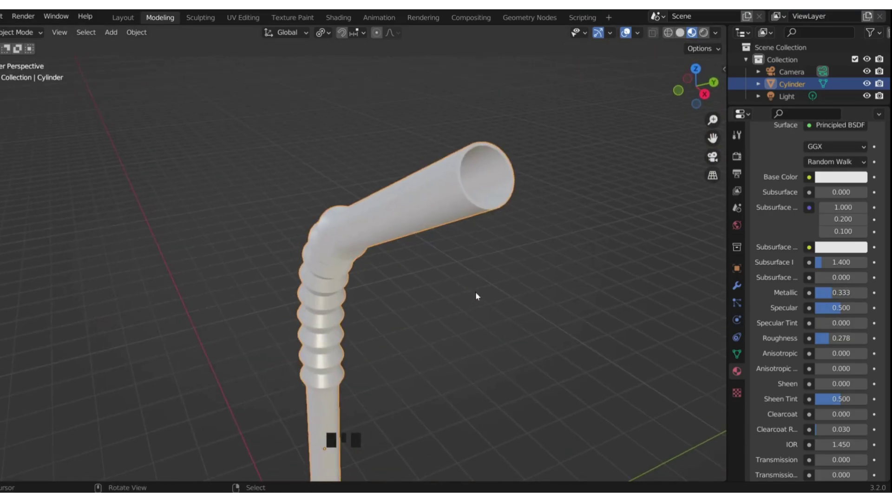
Step: Switch to the Shading workspace and enlarge the node editor to show the straw material's Principled BSDF node
click(347, 20)
scroll(461, 411, down, 2)
drag(476, 370, 478, 262)
scroll(438, 358, up, 2)
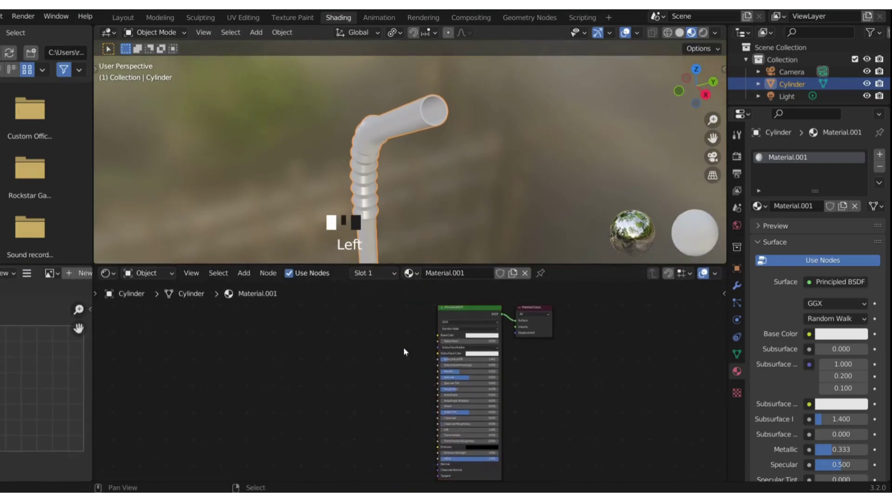
right_click(451, 306)
right_click(450, 305)
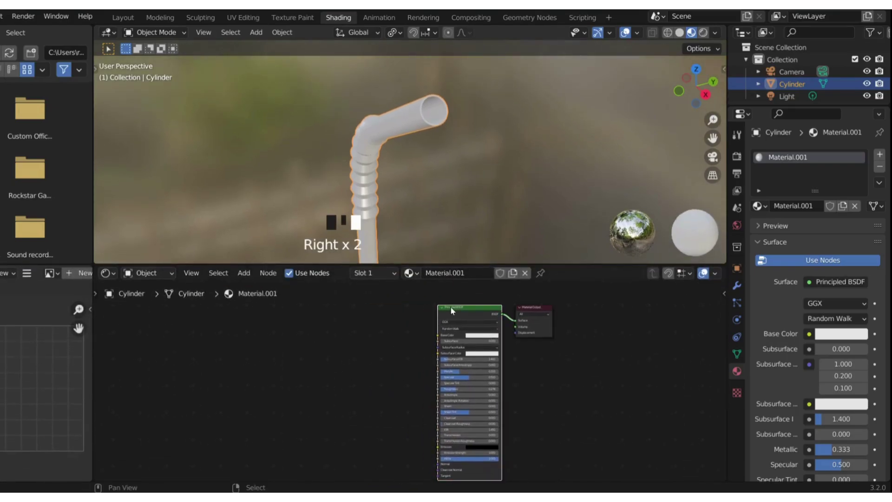
Step: Add an Ambient Occlusion node beside the Principled BSDF node in the straw's material
key(shift+a)
click(352, 345)
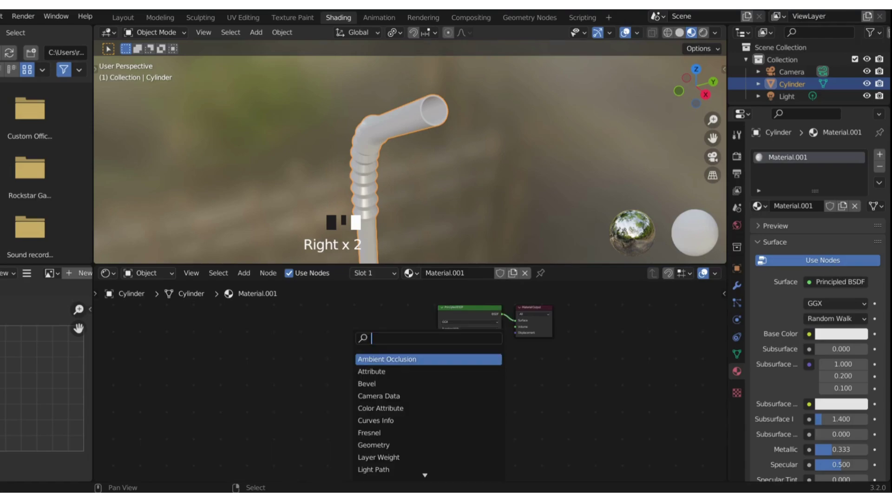
text(am)
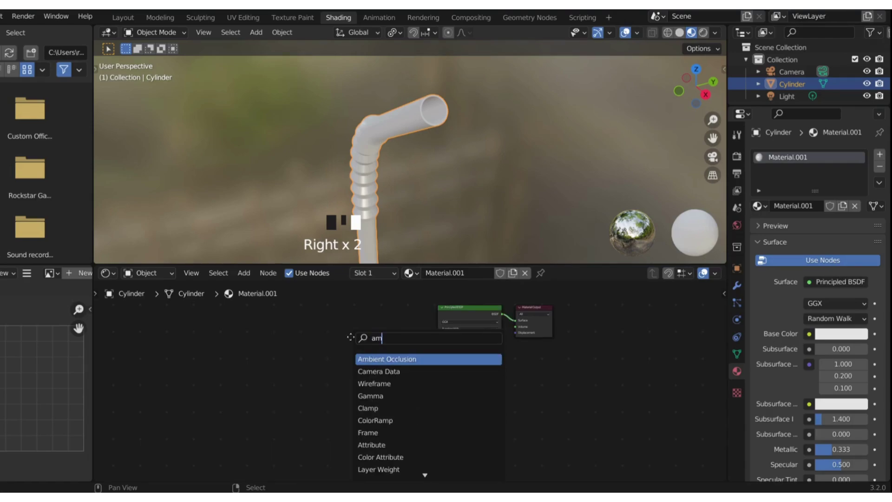
key(Return)
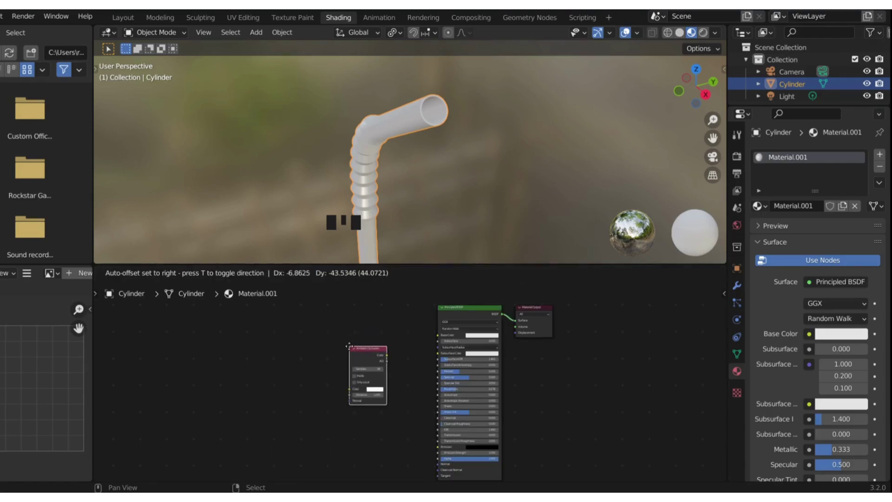
click(366, 323)
scroll(367, 323, up, 4)
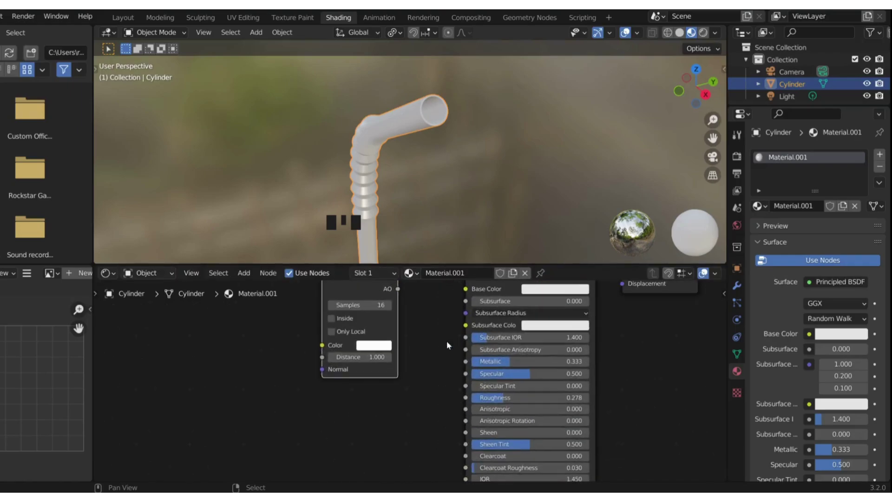
Step: Connect the Ambient Occlusion Color output to the Principled BSDF Base Color and inspect the straw's open end
drag(380, 342, 448, 354)
scroll(422, 150, up, 3)
shift+middle_drag(422, 151, 392, 133)
shift+middle_drag(439, 99, 424, 104)
scroll(429, 130, down, 1)
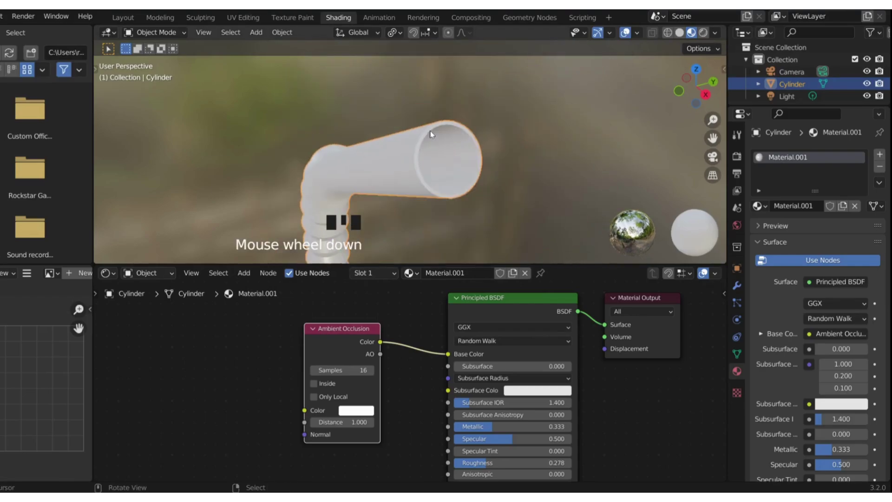
Step: Return to the Modeling workspace in Object Mode and set the material's Subsurface Color to pale yellow
click(177, 21)
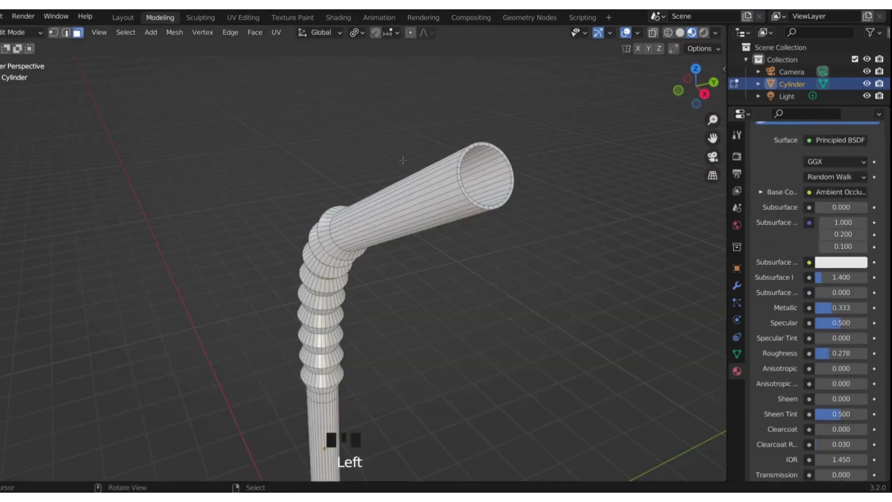
key(Tab)
mouse_move(456, 201)
middle_down()
mouse_move(469, 223)
mouse_move(428, 201)
mouse_move(502, 193)
mouse_move(503, 224)
mouse_move(519, 224)
middle_up()
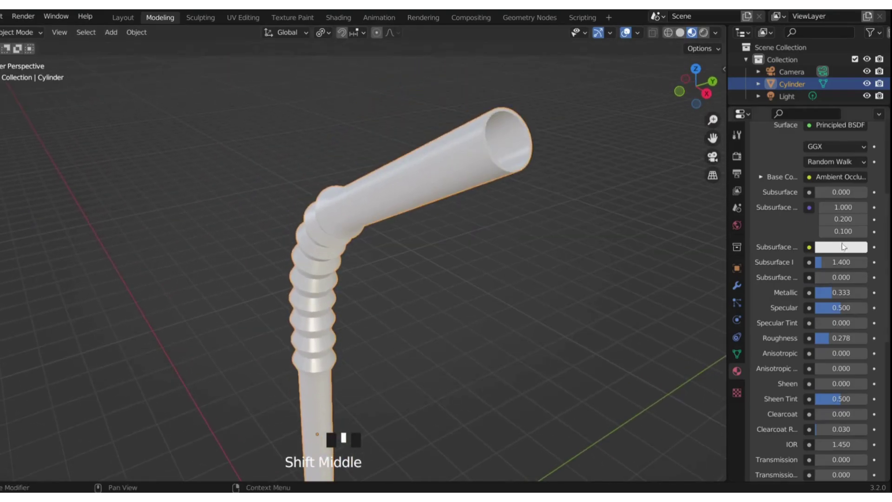
scroll(823, 183, up, 5)
click(843, 349)
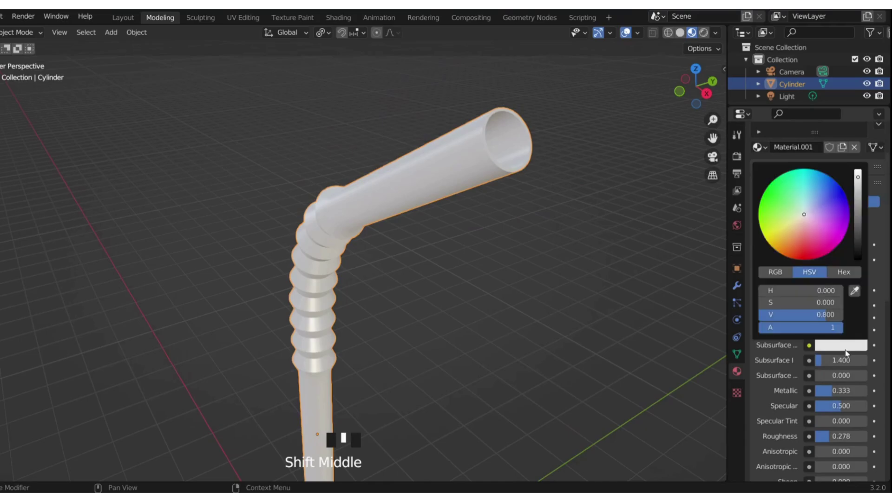
drag(804, 215, 802, 218)
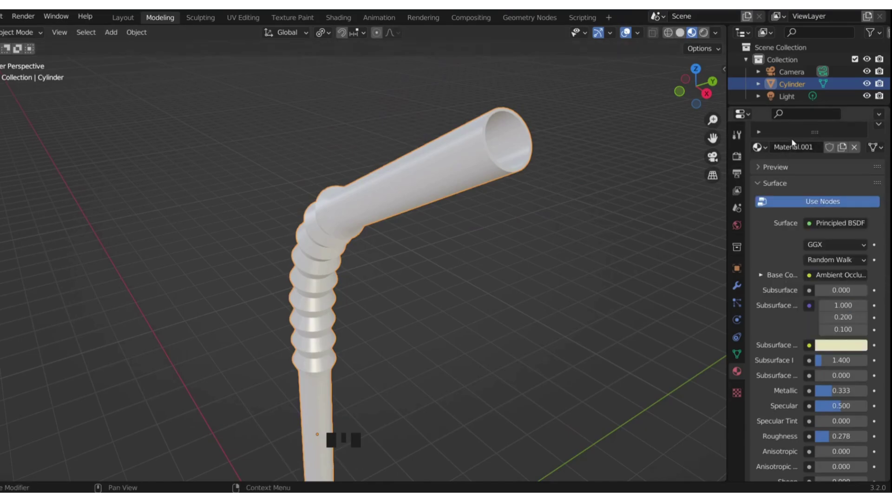
Step: Set the straw material's Subsurface Color to a near-white tint and check the straw in the viewport
scroll(794, 147, up, 3)
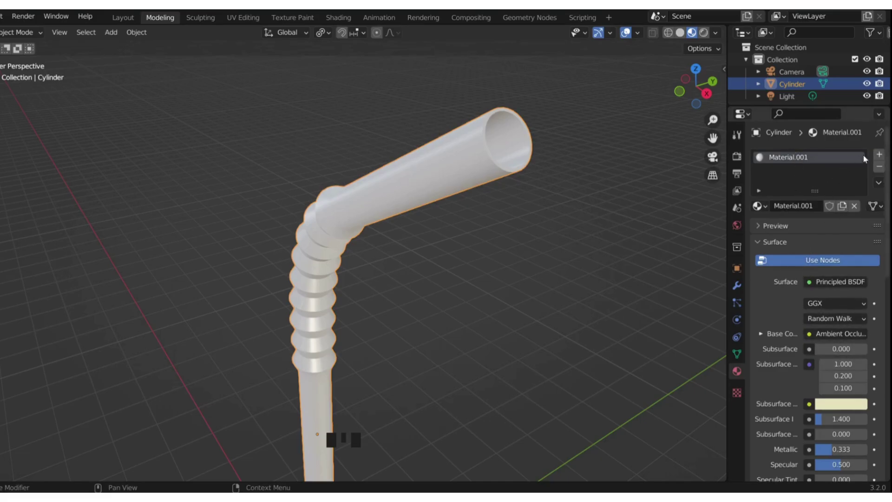
scroll(560, 210, up, 5)
scroll(571, 223, down, 5)
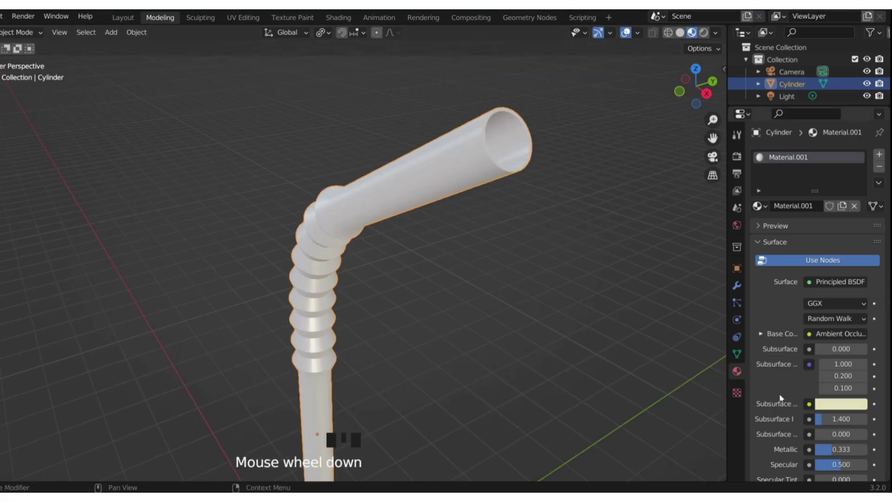
click(848, 405)
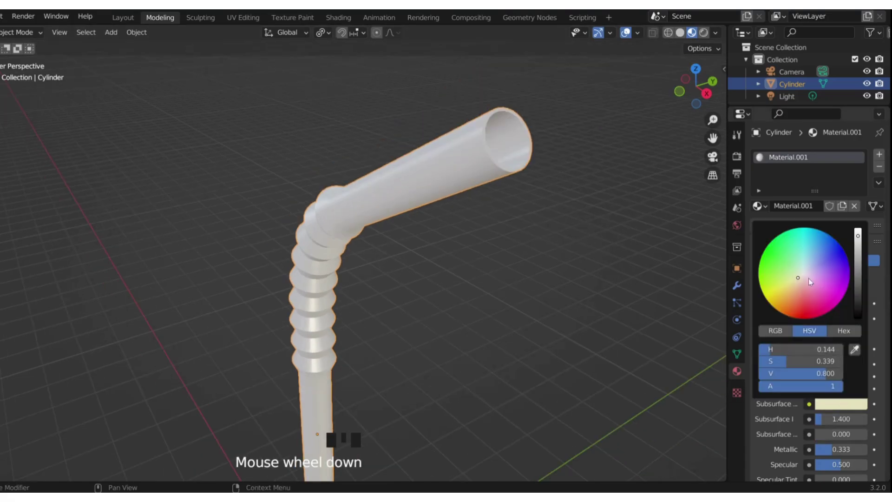
key(Tab)
key(Tab)
right_click(583, 231)
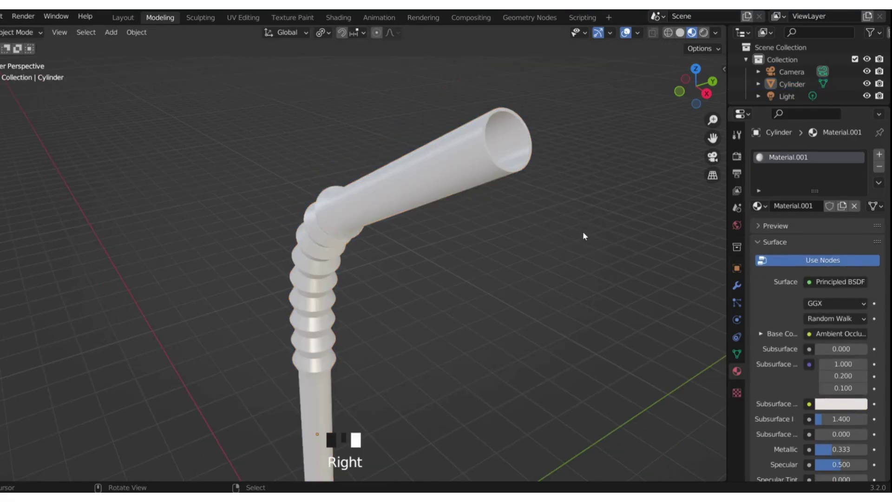
scroll(612, 182, up, 2)
scroll(612, 182, down, 2)
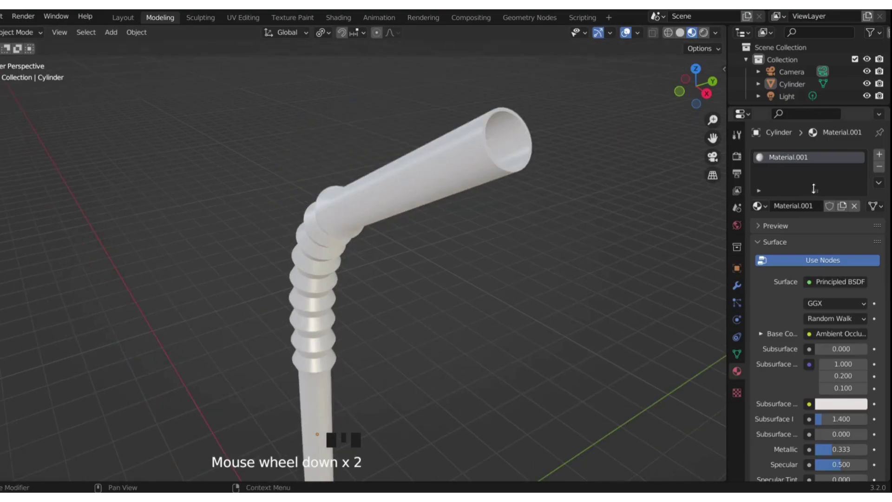
Step: Select all of the straw's faces in Edit Mode, return to Object Mode and inspect the bend
key(Tab)
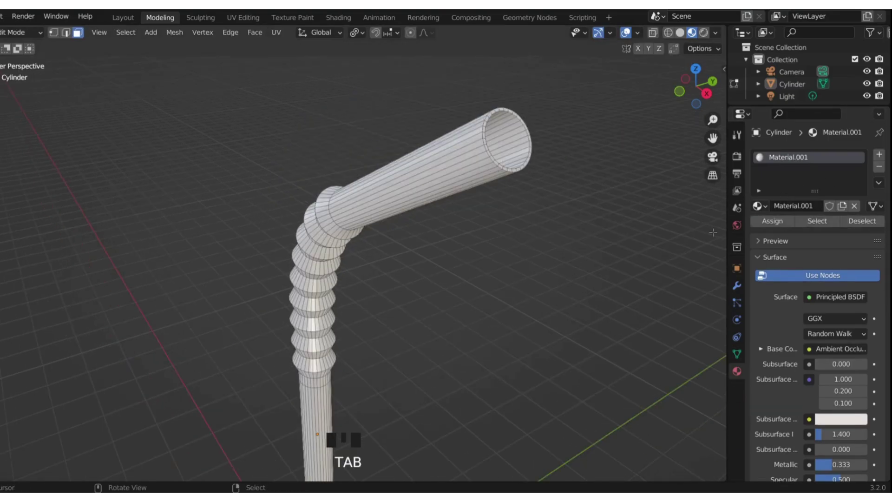
key(a)
key(a)
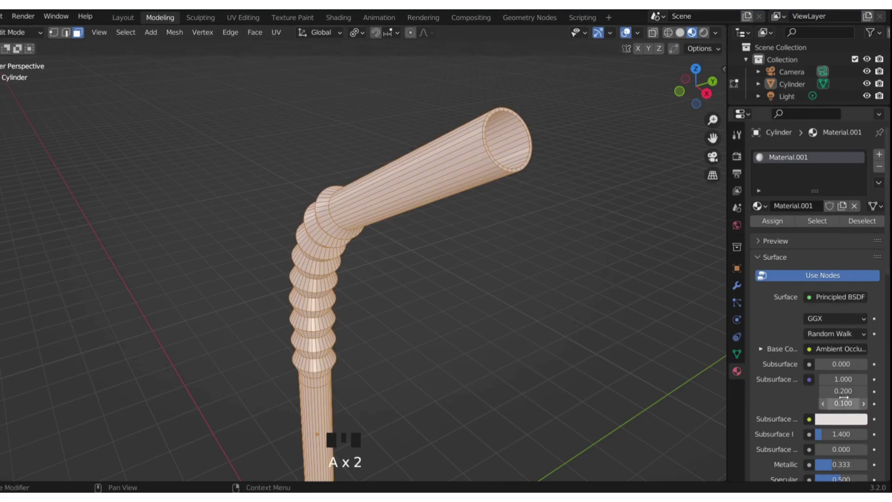
key(Tab)
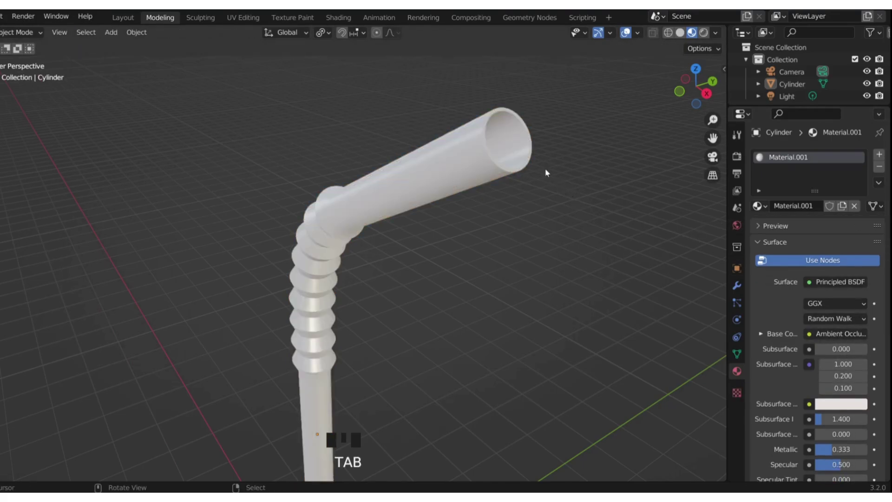
scroll(548, 163, up, 2)
scroll(552, 151, down, 1)
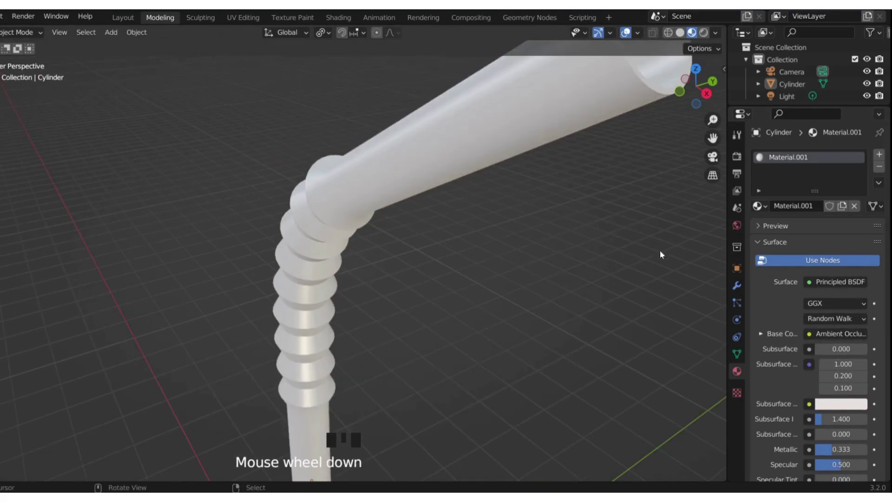
Step: In the Shading workspace, set the Ambient Occlusion node's color to light peach, about hue 0.059 and saturation 0.591, and return to Modeling
click(813, 334)
click(853, 339)
click(855, 337)
click(338, 18)
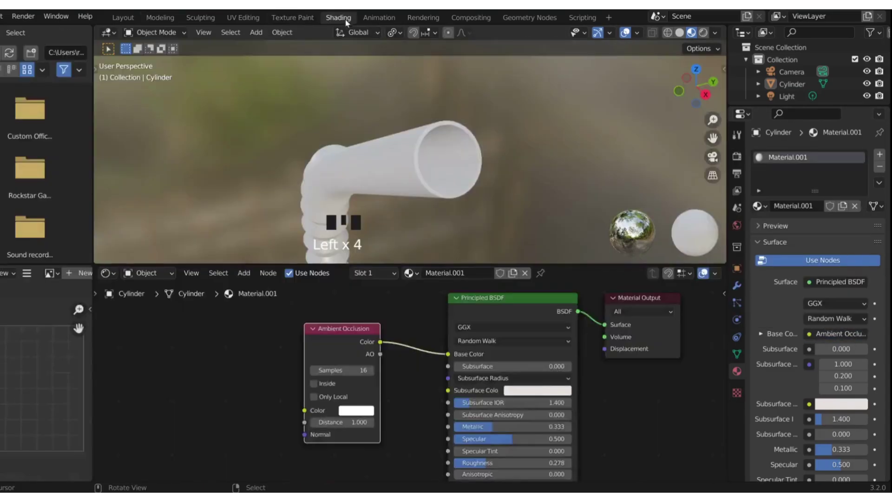
click(360, 407)
mouse_move(386, 295)
mouse_down()
mouse_move(400, 285)
mouse_move(377, 308)
mouse_up()
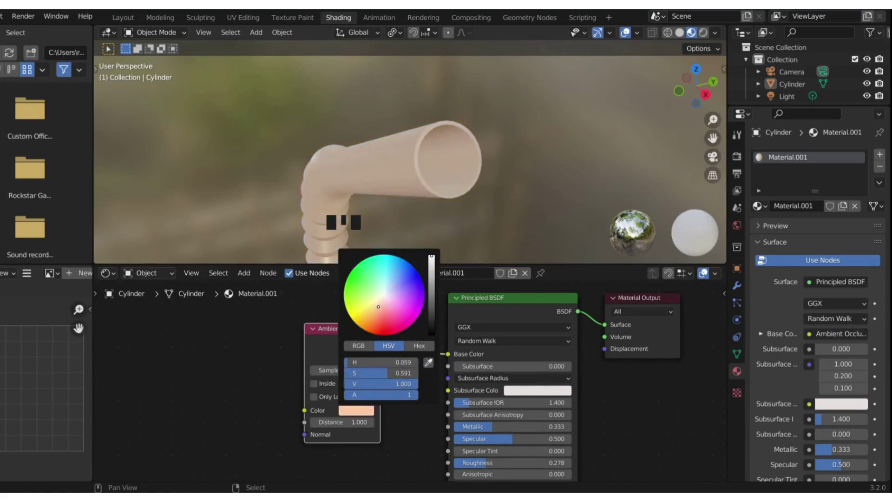
scroll(370, 199, down, 5)
middle_drag(370, 199, 435, 163)
click(155, 18)
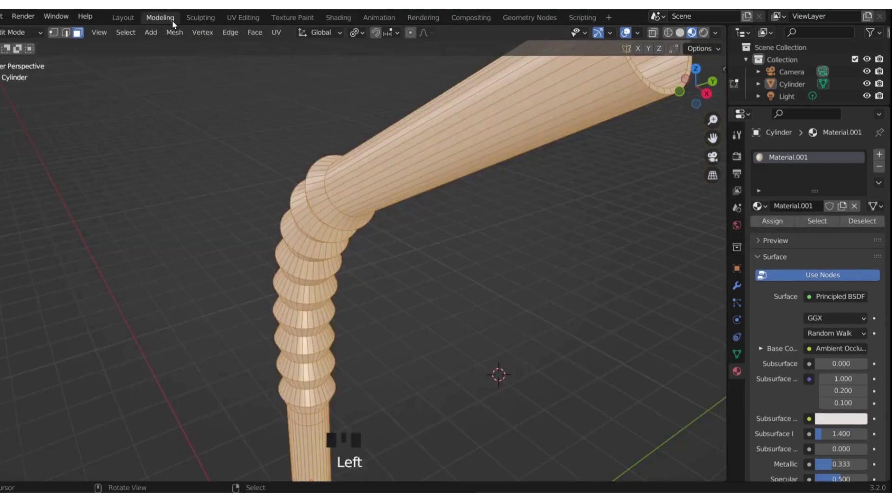
Step: Return to Object Mode and inspect the whole straw in front view and from an angled perspective
key(Tab)
middle_drag(431, 200, 398, 252)
key(grave)
click(450, 278)
scroll(450, 278, down, 3)
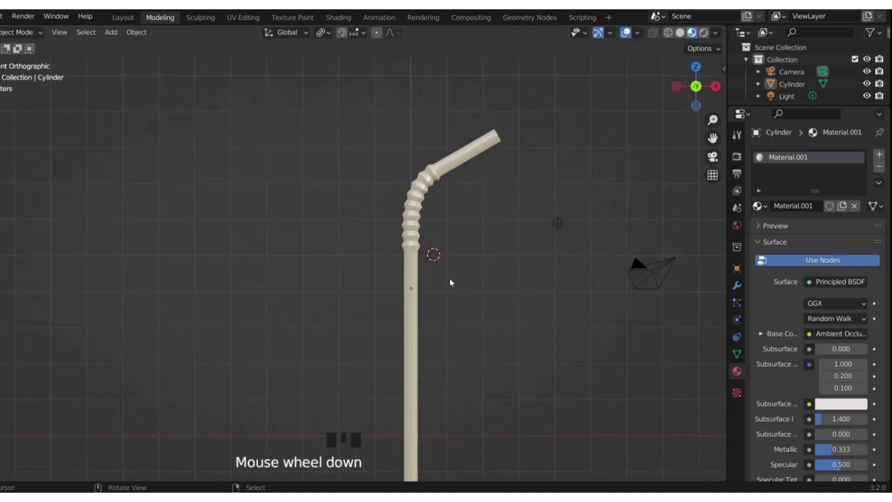
shift+middle_drag(450, 345, 421, 310)
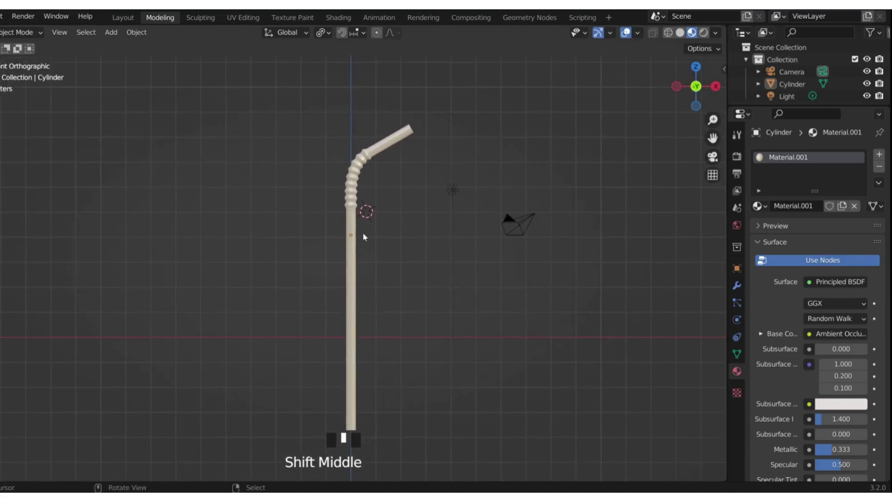
middle_drag(398, 242, 334, 289)
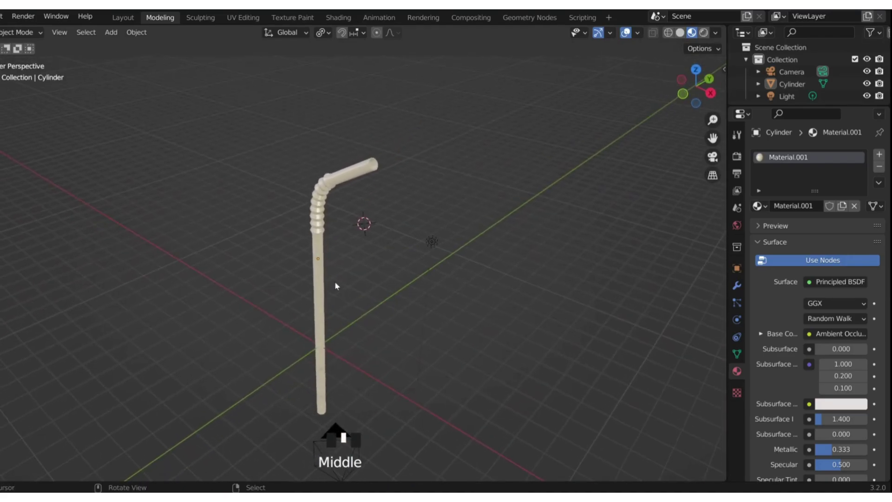
Step: Scale the whole straw down uniformly to less than half its size and check the result up close
right_click(333, 196)
key(s)
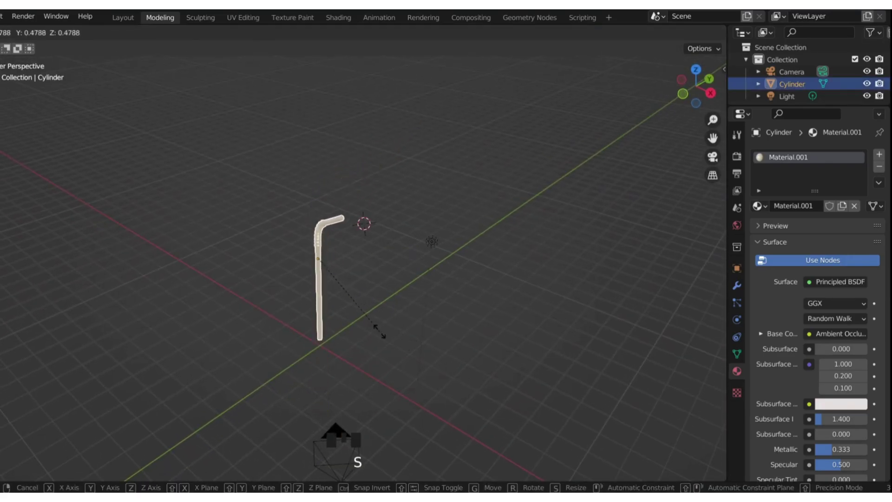
click(343, 307)
scroll(258, 313, up, 7)
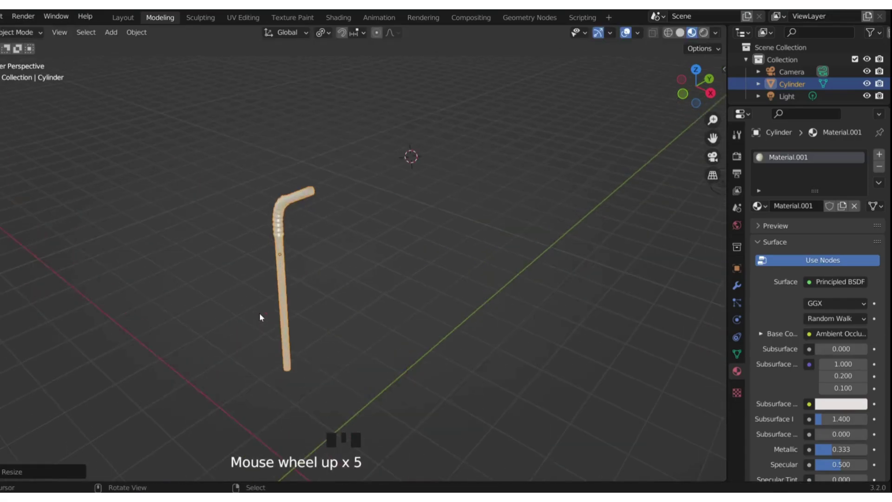
shift+middle_drag(259, 313, 404, 310)
scroll(445, 309, down, 2)
scroll(407, 318, up, 2)
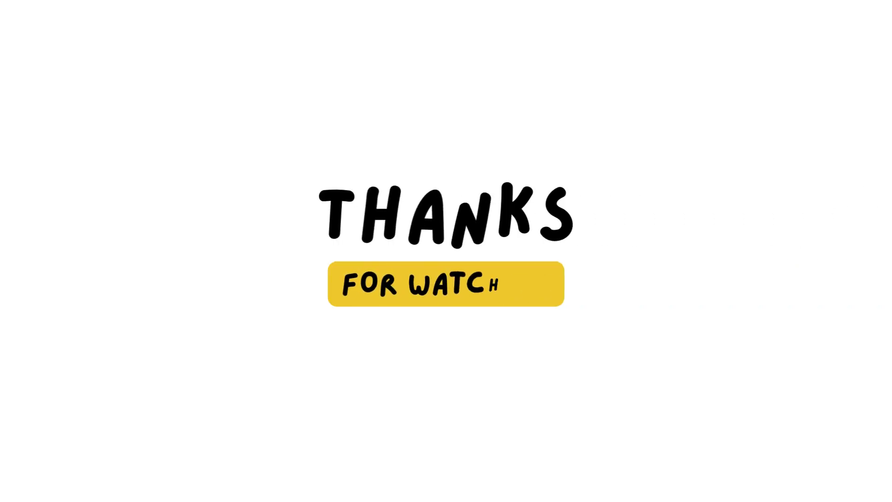